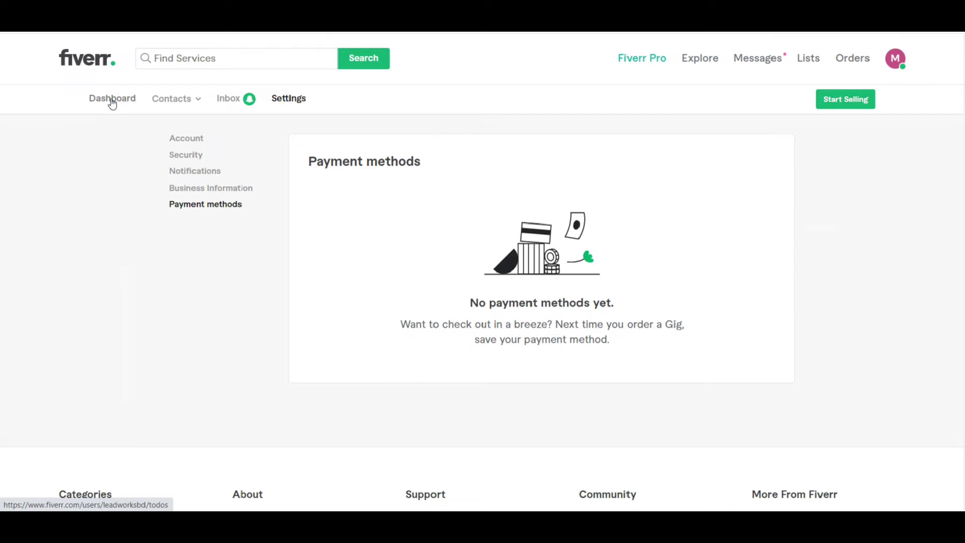
- Open the incomplete user profile from the dashboard's to-do list and start choosing a profile photo
{"action": "left_click", "coordinate": [112, 100]}
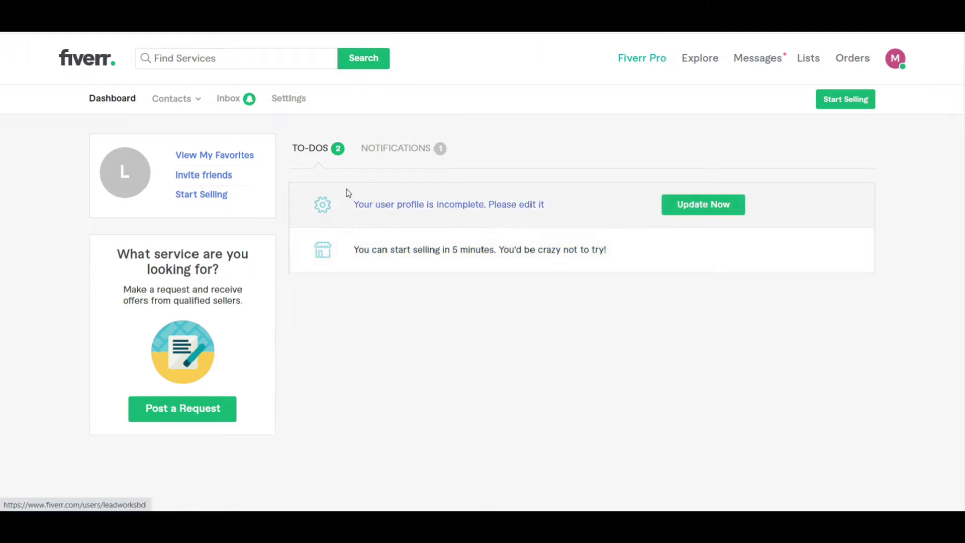
{"action": "left_click", "coordinate": [636, 206]}
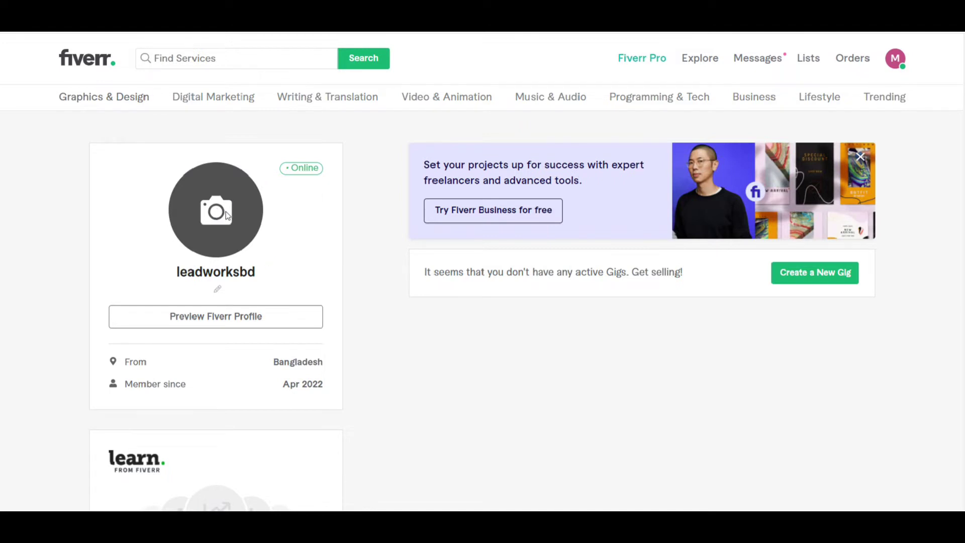
{"action": "left_click", "coordinate": [217, 212]}
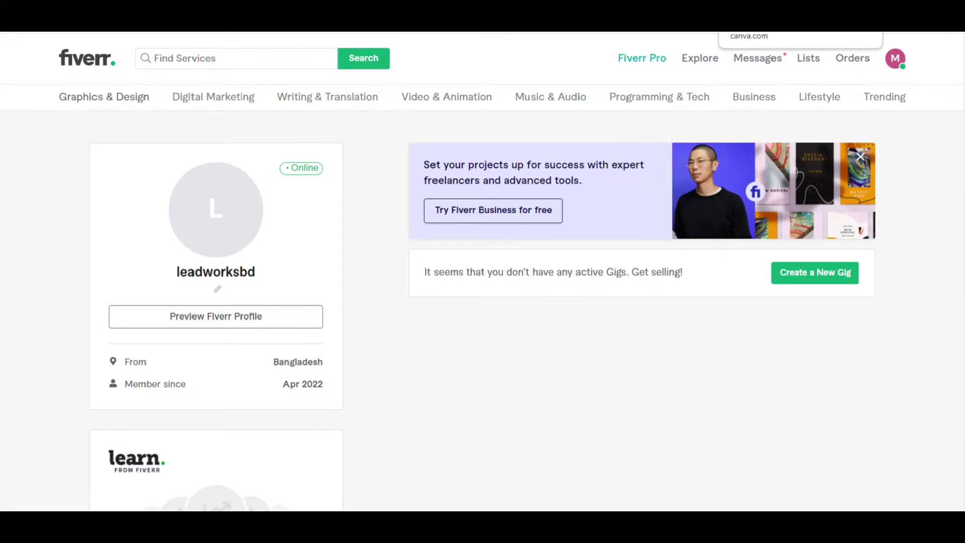
- Switch to the Canva logo design and replace the BREADYUP title with "LEADWORKS BD"
{"action": "left_click", "coordinate": [764, 6]}
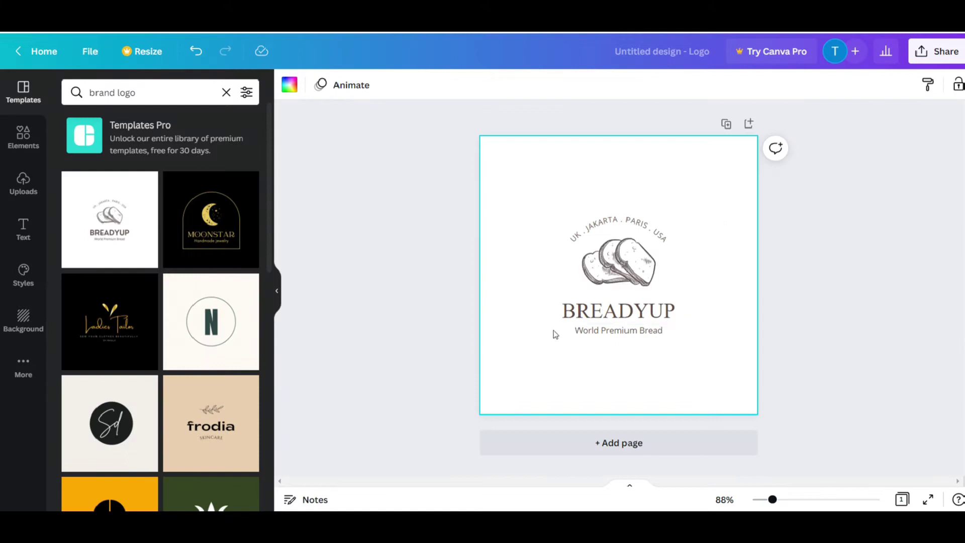
{"action": "double_click", "coordinate": [605, 317]}
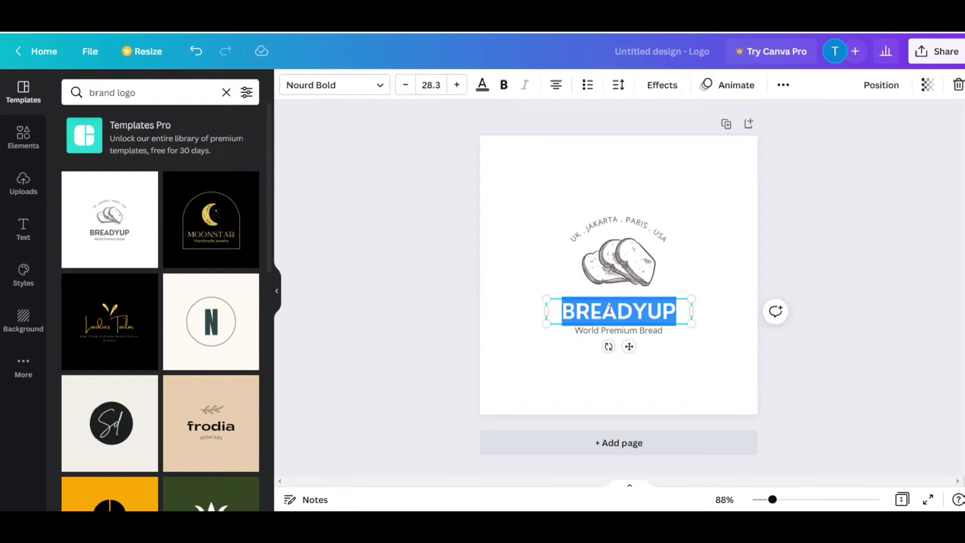
{"action": "type", "text": "LEADWORKS"}
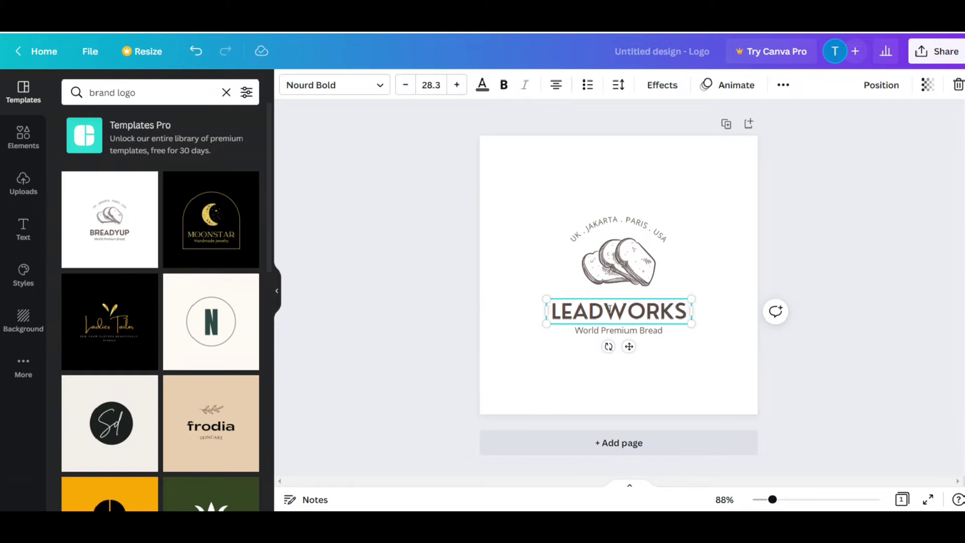
{"action": "key", "text": "Return"}
{"action": "type", "text": "BD"}
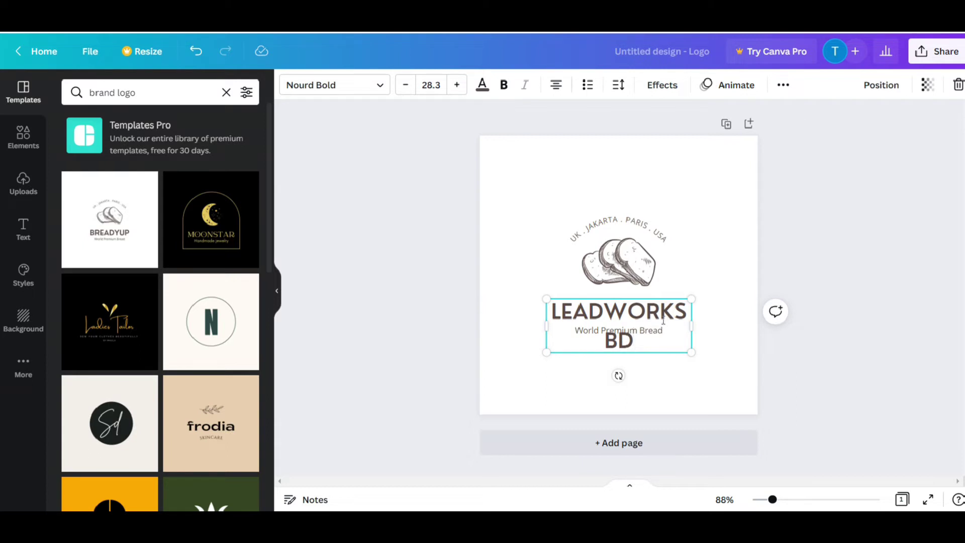
- Reduce the LEADWORKS BD title's font size to 24.3 and widen its text box so it fits on one line
{"action": "left_click_drag", "start_coordinate": [549, 308], "coordinate": [632, 341]}
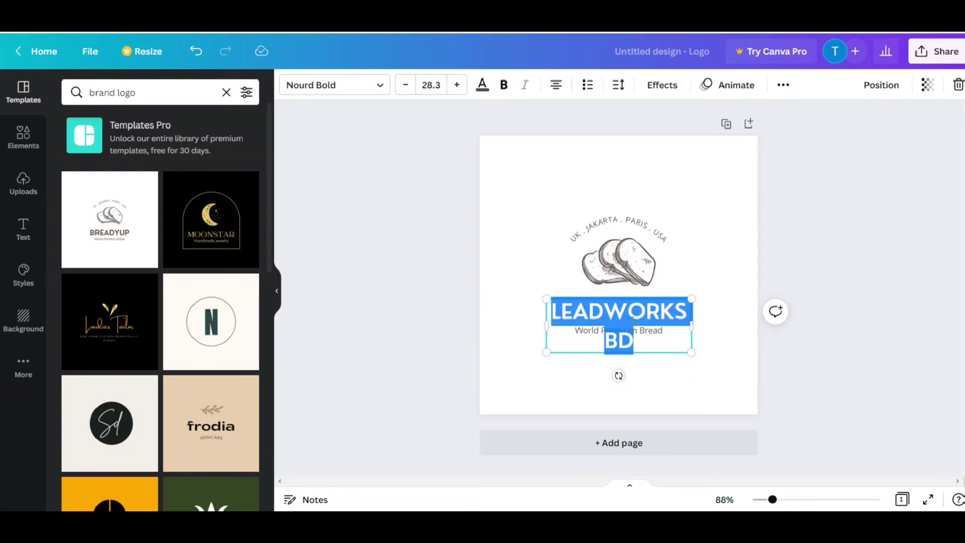
{"action": "left_click", "coordinate": [405, 84]}
{"action": "left_click", "coordinate": [405, 84]}
{"action": "left_click", "coordinate": [405, 84]}
{"action": "left_click", "coordinate": [405, 85]}
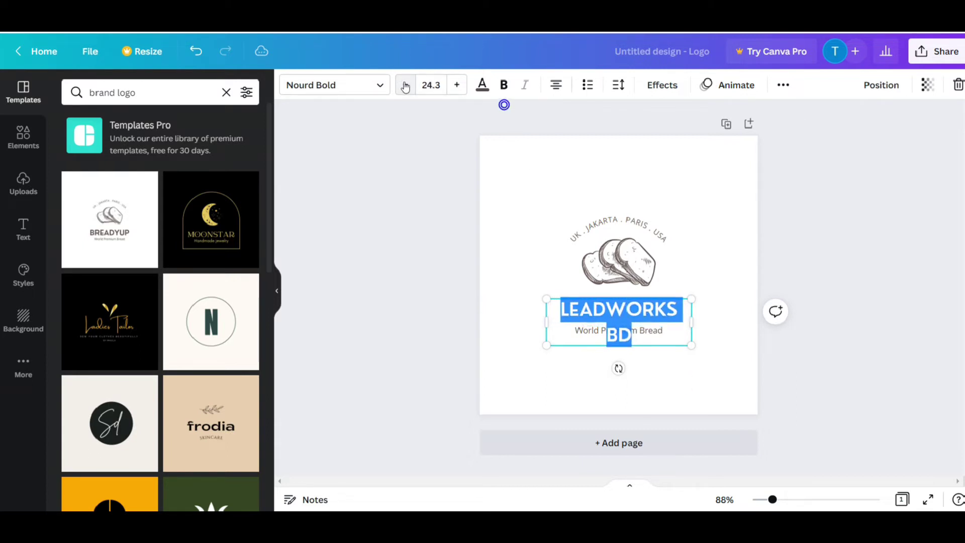
{"action": "left_click_drag", "start_coordinate": [691, 323], "coordinate": [707, 321]}
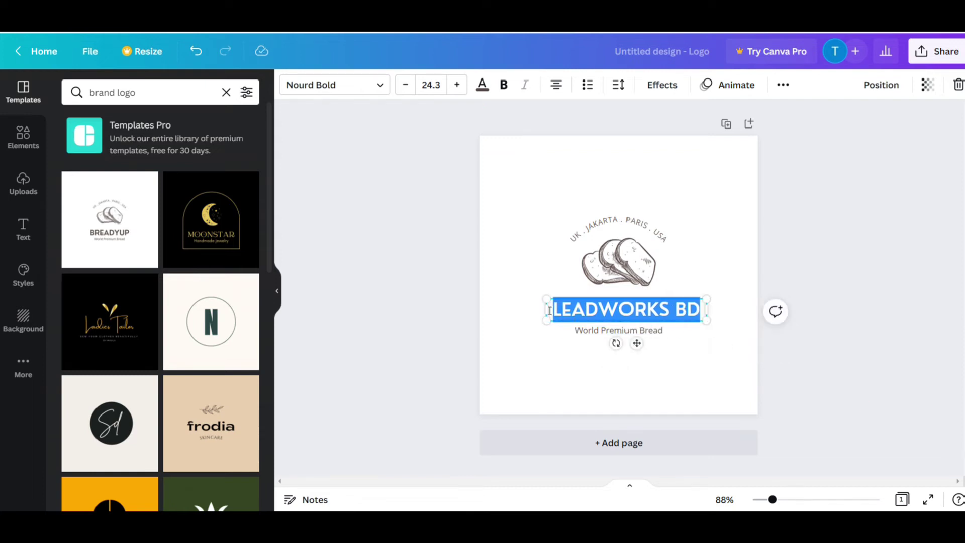
{"action": "left_click_drag", "start_coordinate": [546, 310], "coordinate": [537, 309]}
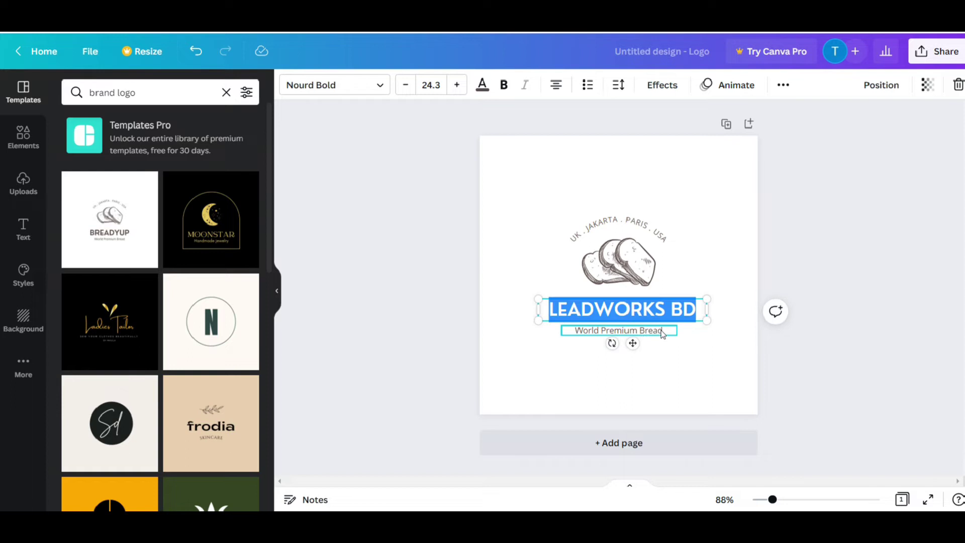
- Replace the "World Premium Bread" tagline under the title with "Lead Generation"
{"action": "left_click", "coordinate": [644, 332]}
{"action": "left_click", "coordinate": [644, 331]}
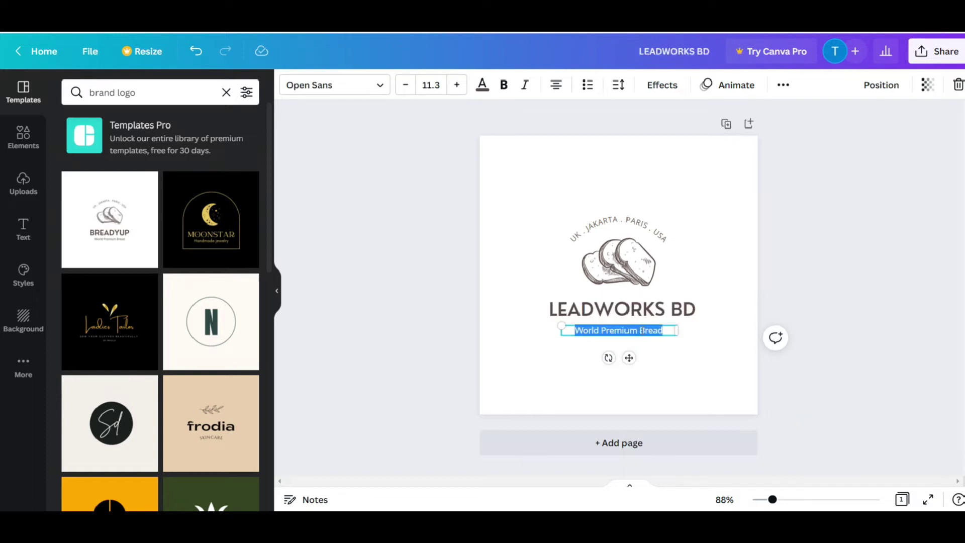
{"action": "type", "text": "Lead Generation W"}
{"action": "key", "text": "BackSpace"}
{"action": "key", "text": "BackSpace"}
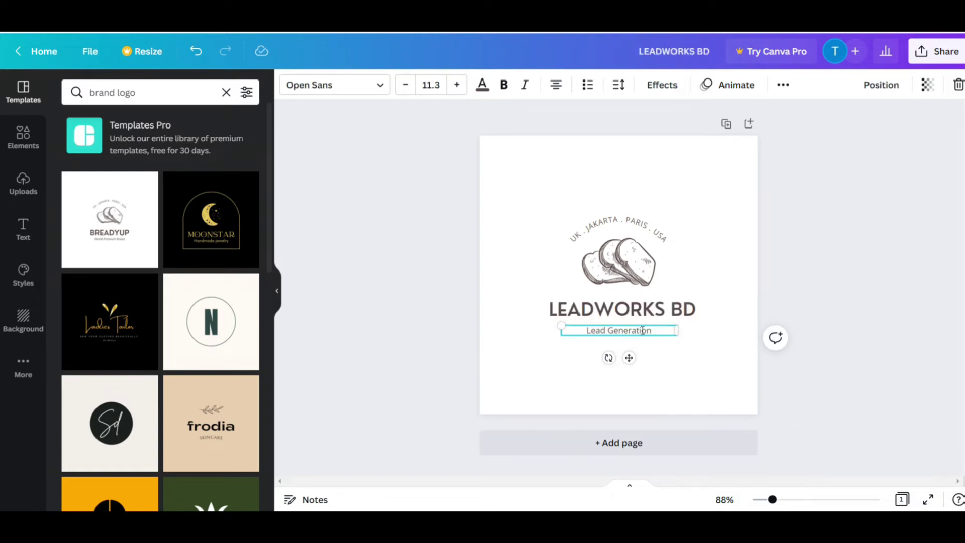
- Replace the curved place names above the illustration with "ALL OVER THE WORLD"
{"action": "left_click", "coordinate": [588, 227]}
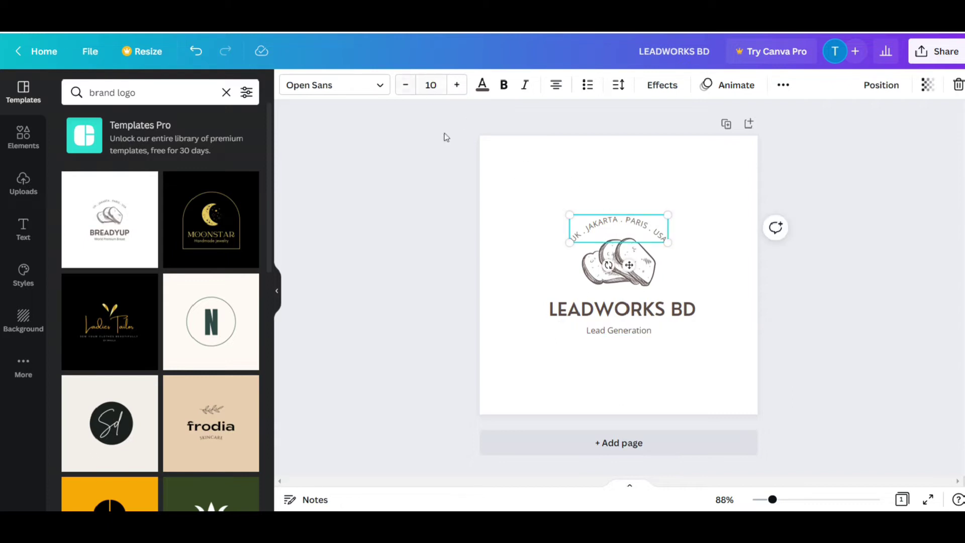
{"action": "double_click", "coordinate": [607, 229]}
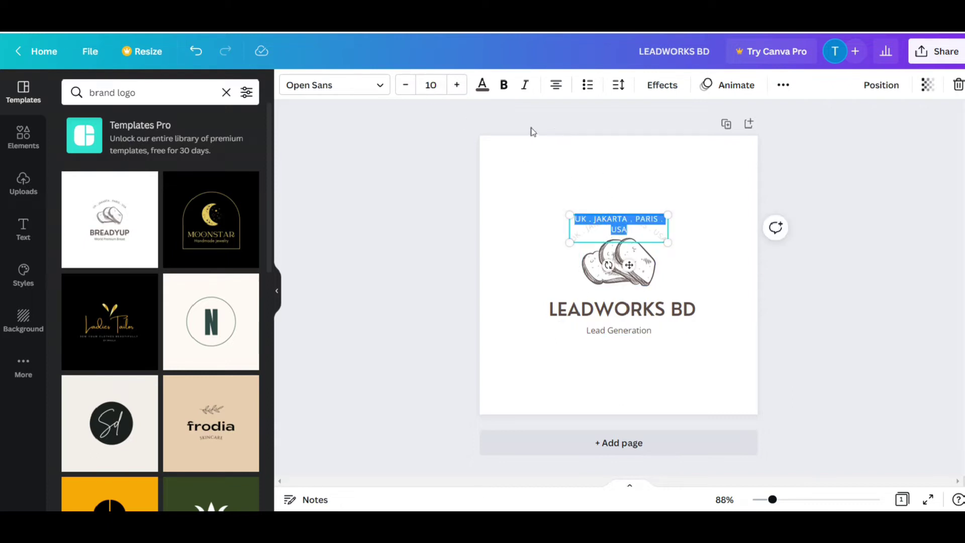
{"action": "type", "text": "ALL OVER THE WORLD"}
{"action": "left_click", "coordinate": [517, 122]}
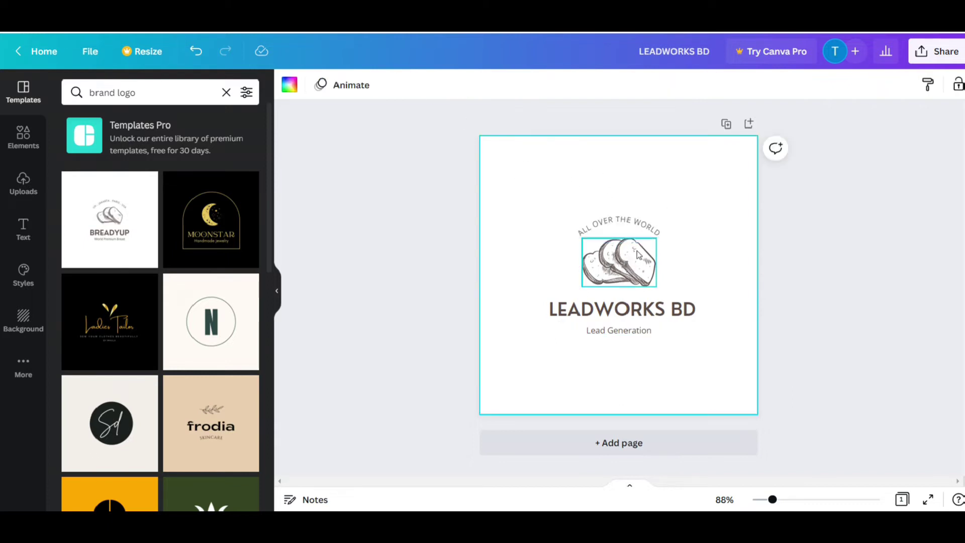
- Remove the bread illustration and add a coloured light bulb graphic from the lead generation elements
{"action": "left_click", "coordinate": [629, 262]}
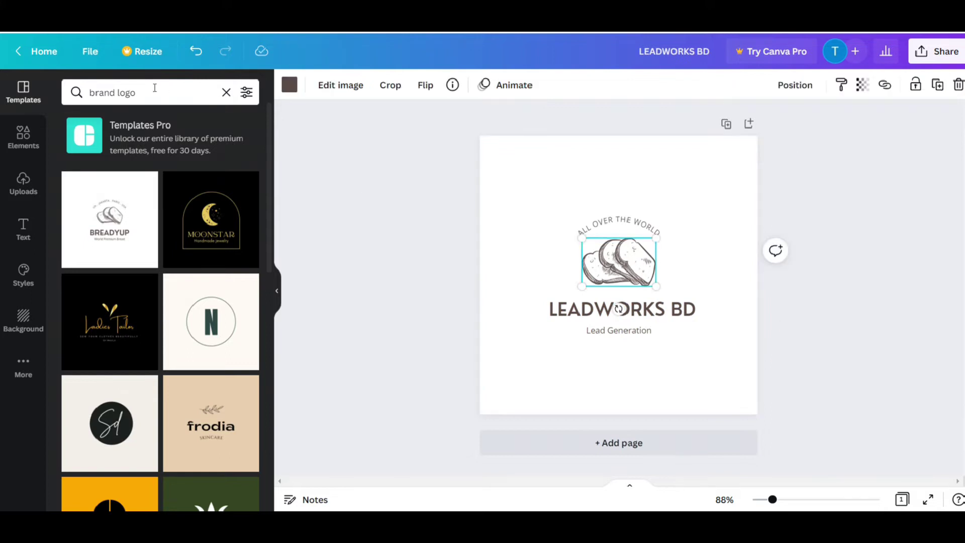
{"action": "left_click", "coordinate": [23, 136]}
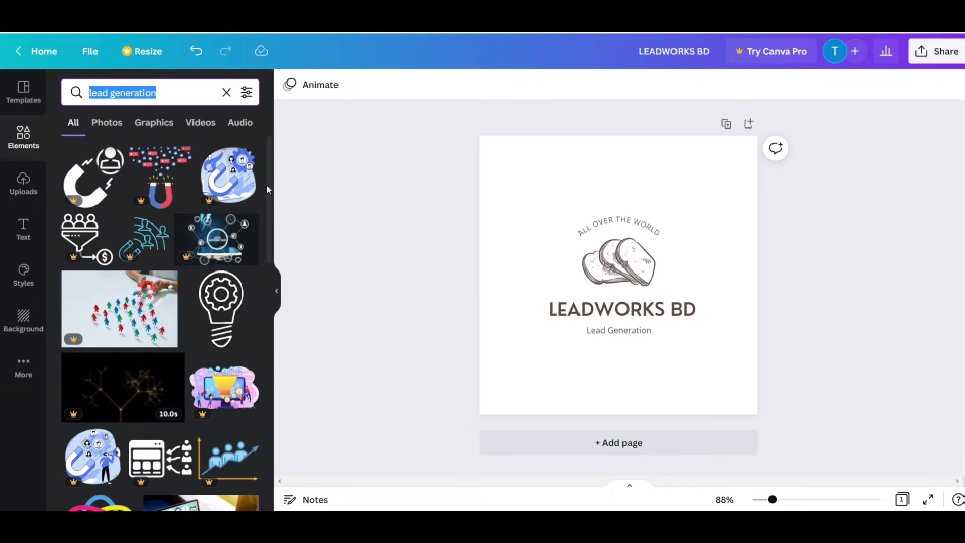
{"action": "mouse_move", "coordinate": [266, 185]}
{"action": "left_mouse_down"}
{"action": "mouse_move", "coordinate": [266, 232]}
{"action": "mouse_move", "coordinate": [262, 181]}
{"action": "left_mouse_up"}
{"action": "left_click", "coordinate": [228, 312]}
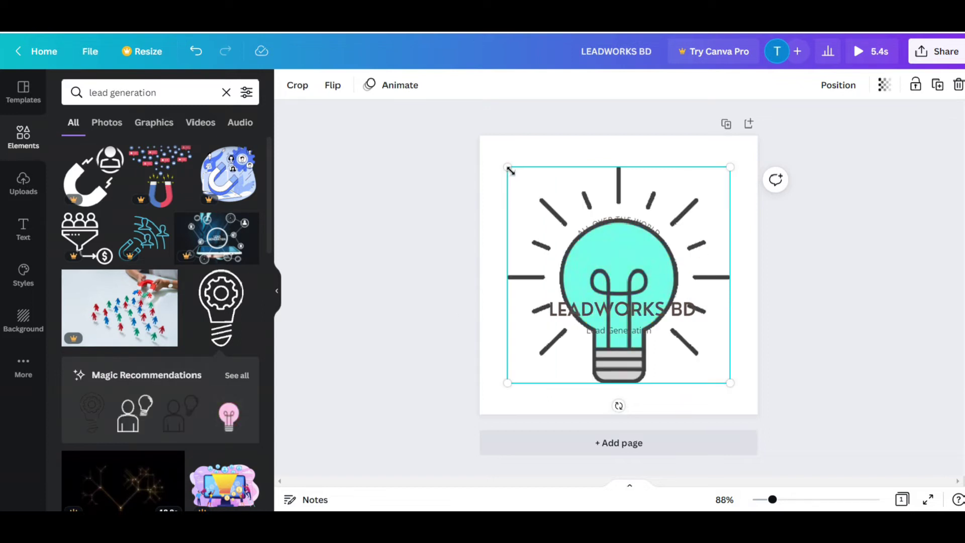
- Shrink the light bulb to fit above the title and adjust the curved text to arch over it
{"action": "left_click_drag", "start_coordinate": [507, 167], "coordinate": [667, 232]}
{"action": "left_click", "coordinate": [697, 332]}
{"action": "left_click", "coordinate": [623, 209]}
{"action": "left_click", "coordinate": [791, 279]}
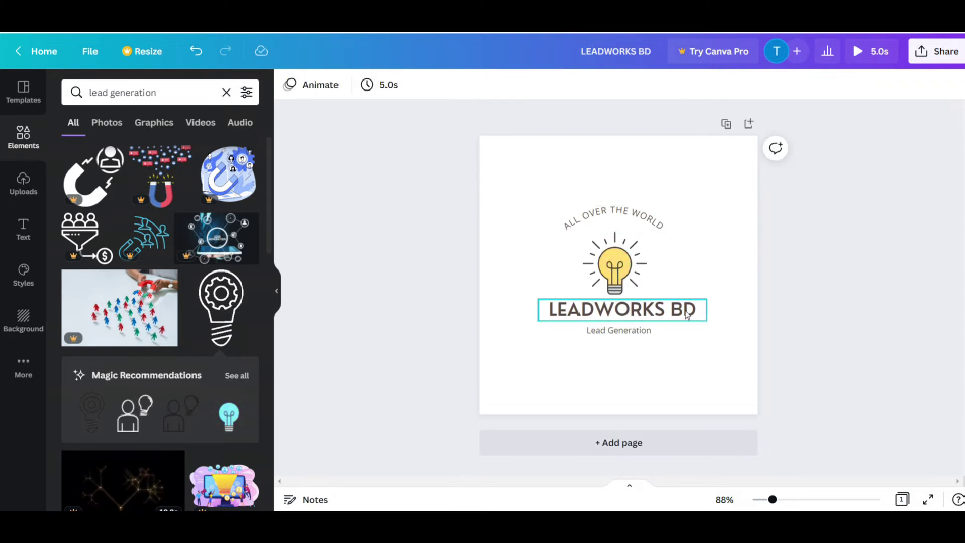
- Change the title to "LEADWORKSBD" and nudge the light bulb slightly up from it
{"action": "double_click", "coordinate": [633, 309]}
{"action": "left_click", "coordinate": [633, 298]}
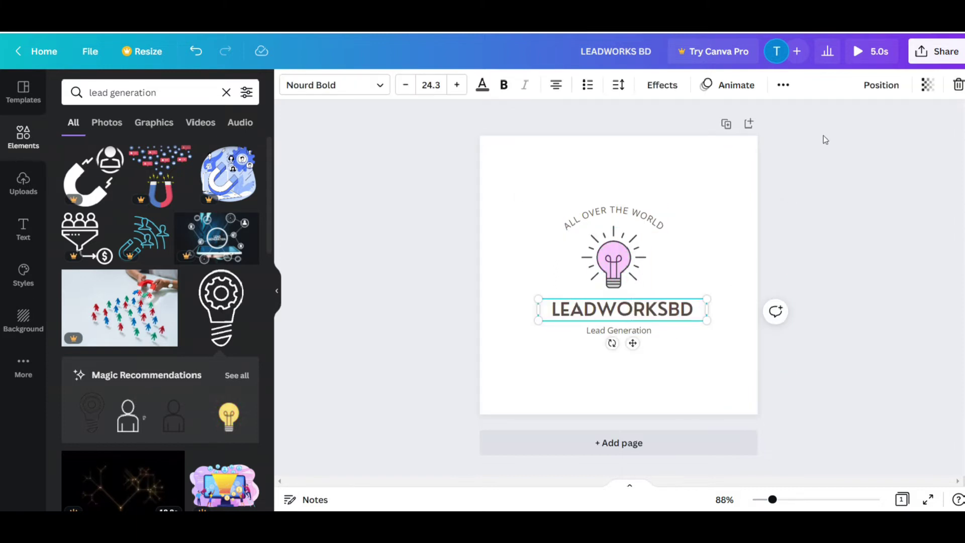
- Download the finished logo design as a PNG file
{"action": "left_click", "coordinate": [944, 53]}
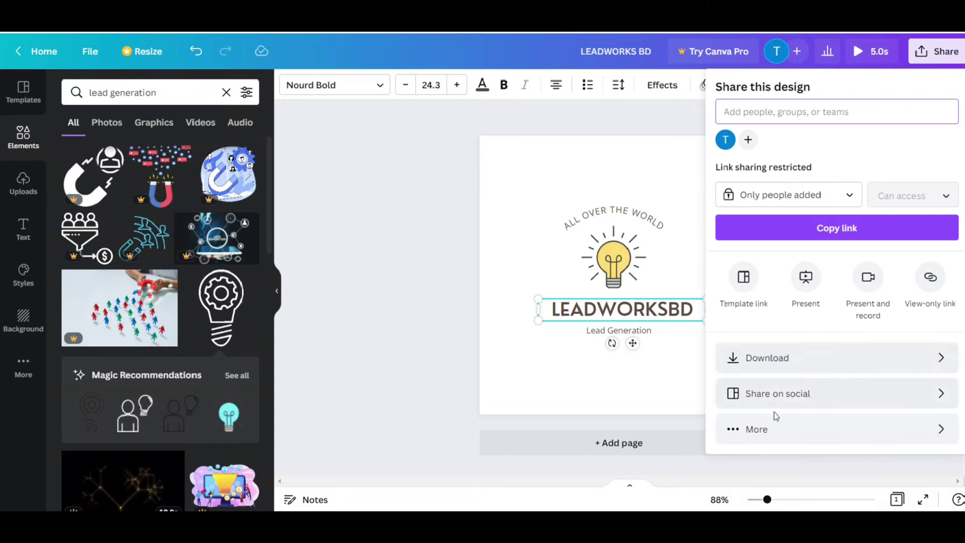
{"action": "left_click", "coordinate": [799, 355]}
{"action": "left_click", "coordinate": [787, 145]}
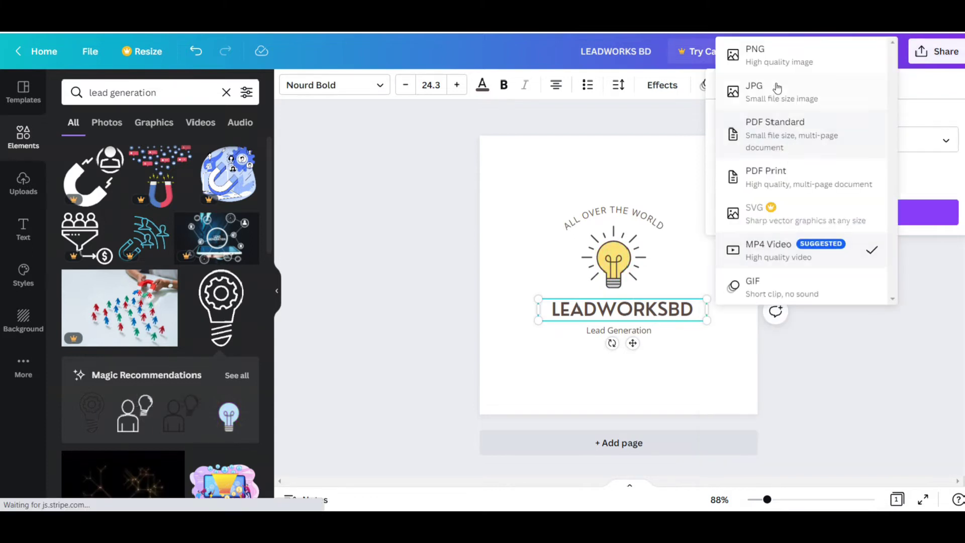
{"action": "left_click", "coordinate": [776, 59]}
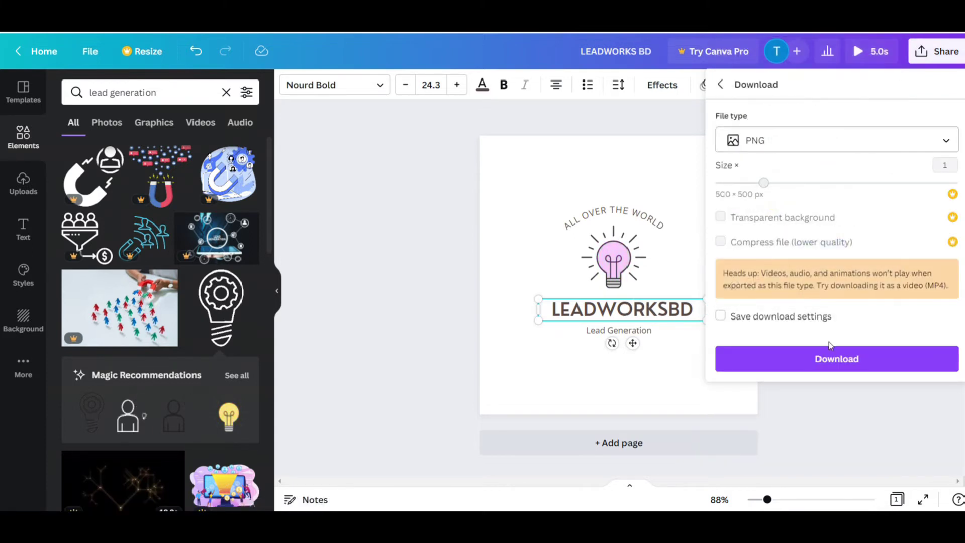
{"action": "left_click", "coordinate": [827, 360]}
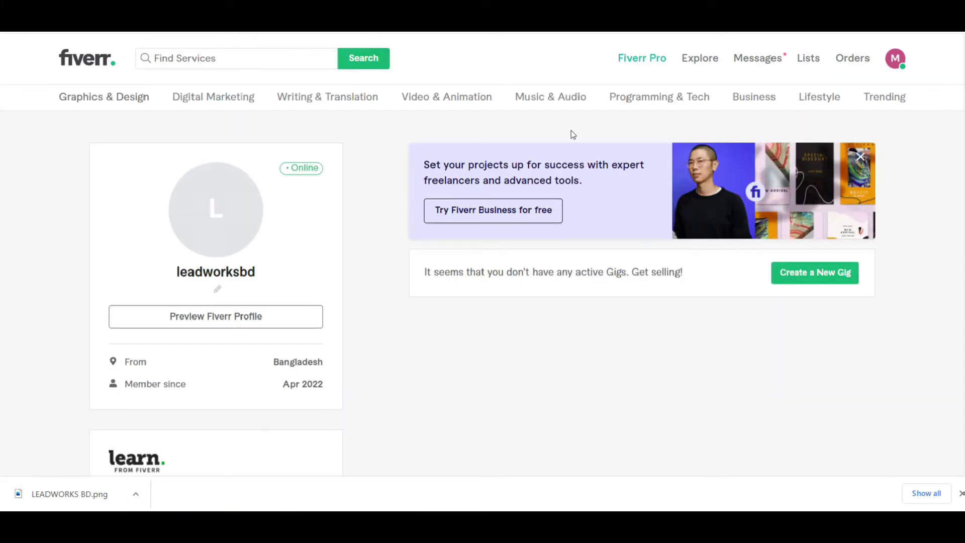
- Upload LEADWORKS BD.png from the Downloads folder as the Fiverr profile photo
{"action": "left_click", "coordinate": [235, 213]}
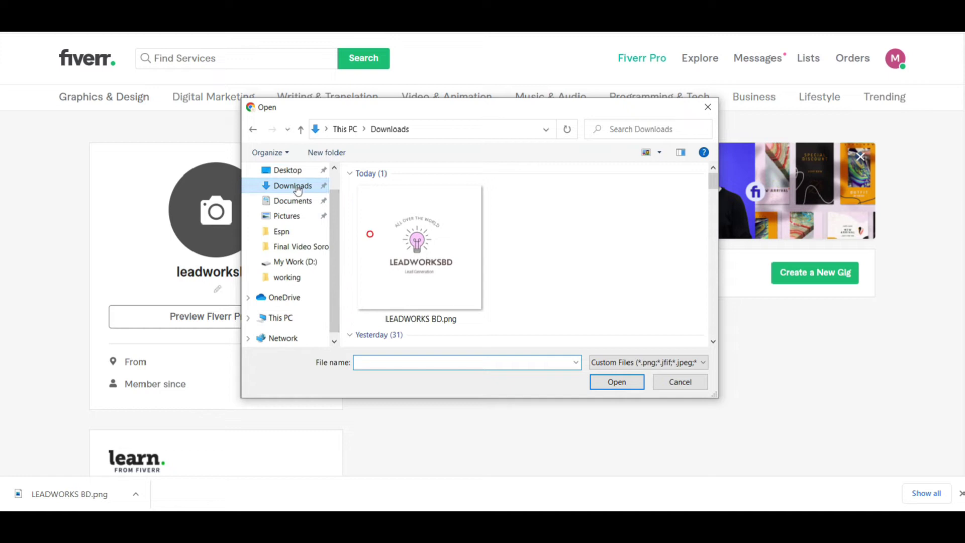
{"action": "left_click", "coordinate": [443, 246]}
{"action": "left_click", "coordinate": [617, 383]}
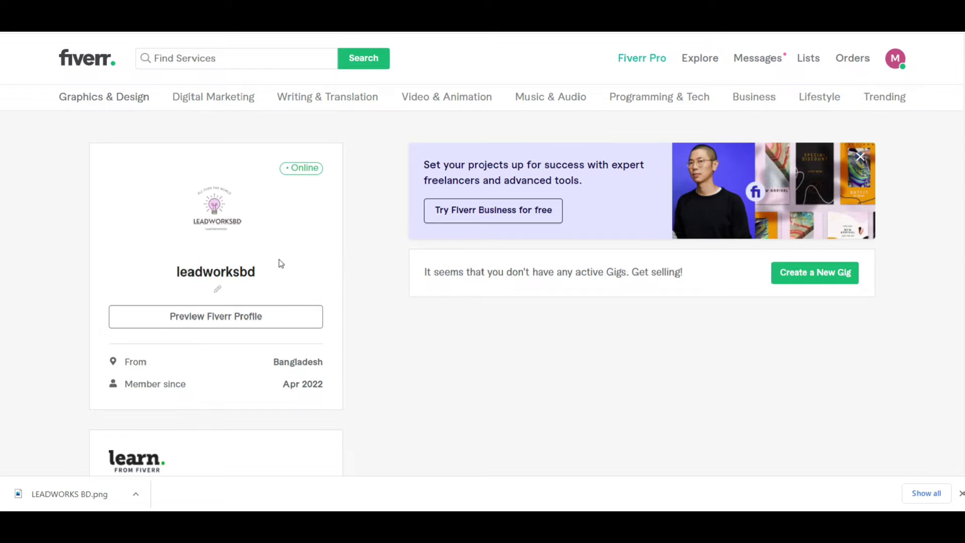
- Set the profile's one-line story to "Don't waste your time to hire me" and save it
{"action": "left_click", "coordinate": [217, 288]}
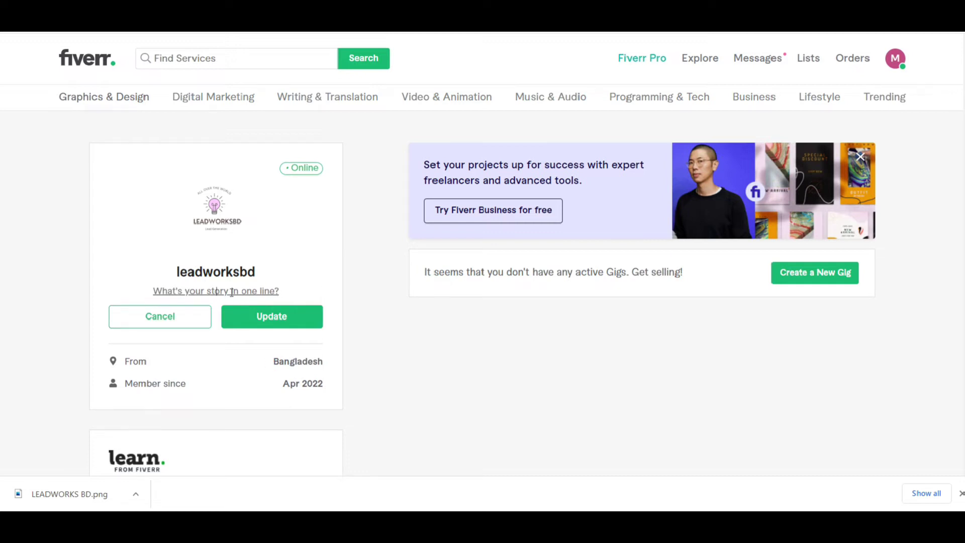
{"action": "type", "text": "Don't"}
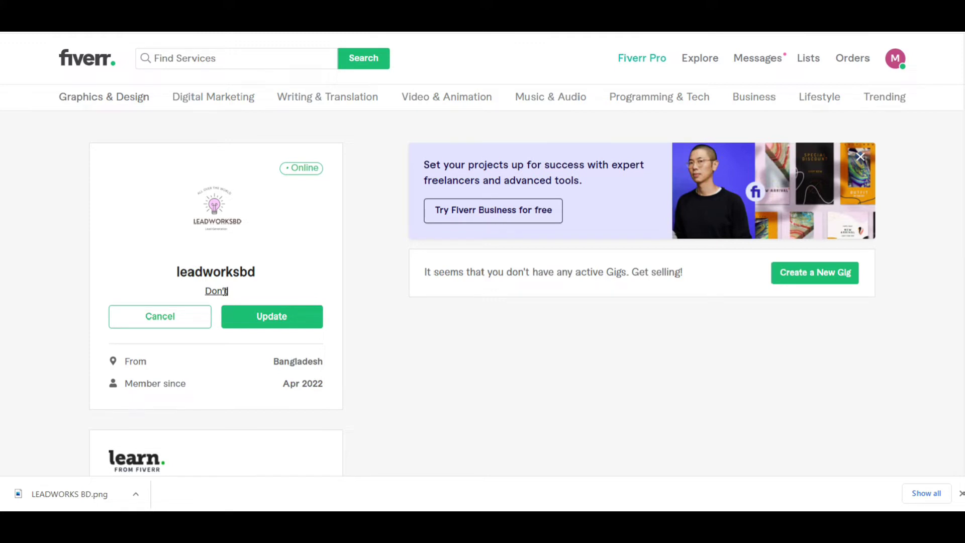
{"action": "type", "text": " waste your time to hire me"}
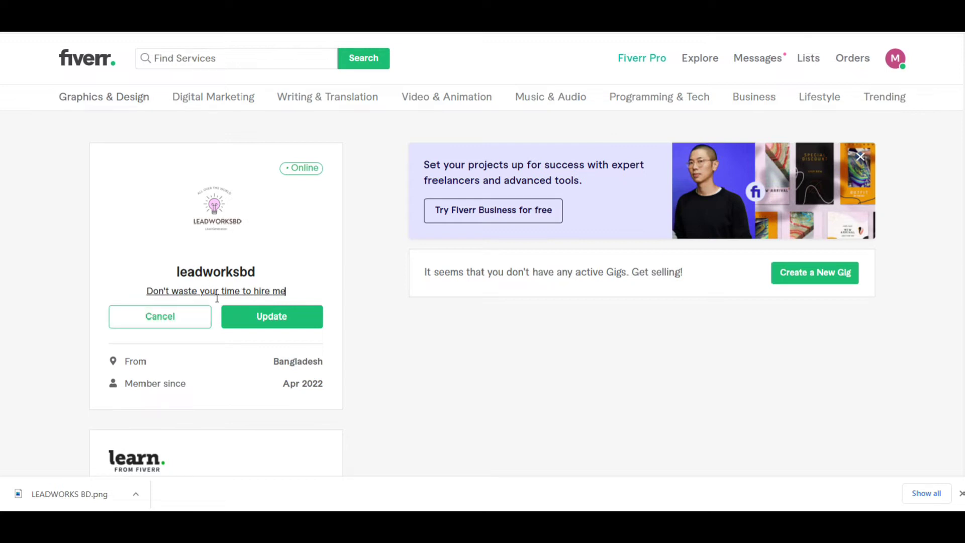
{"action": "left_click", "coordinate": [283, 328]}
- Copy the lead generation description from the Notepad notes into the profile's Description and save it
{"action": "scroll", "coordinate": [796, 221], "scroll_direction": "down", "scroll_amount": 10}
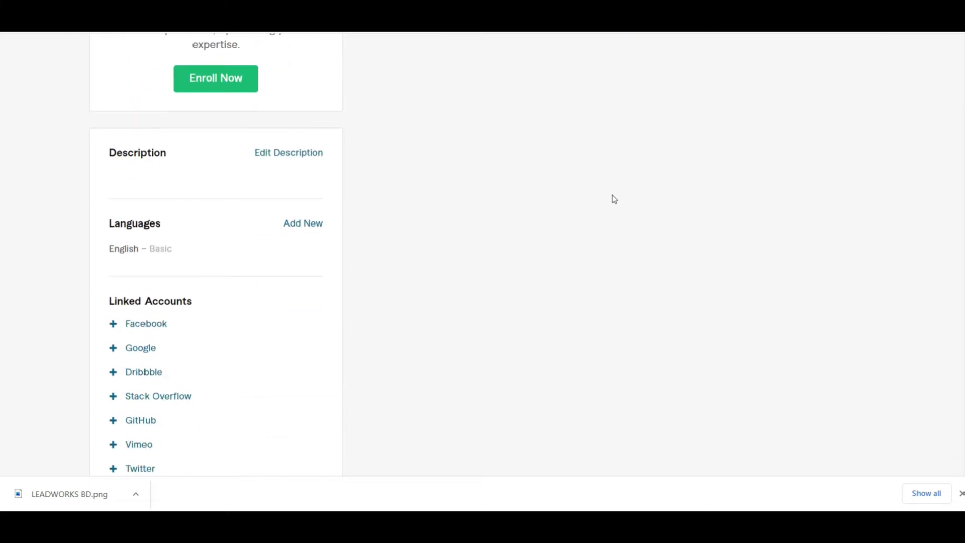
{"action": "left_click", "coordinate": [281, 154]}
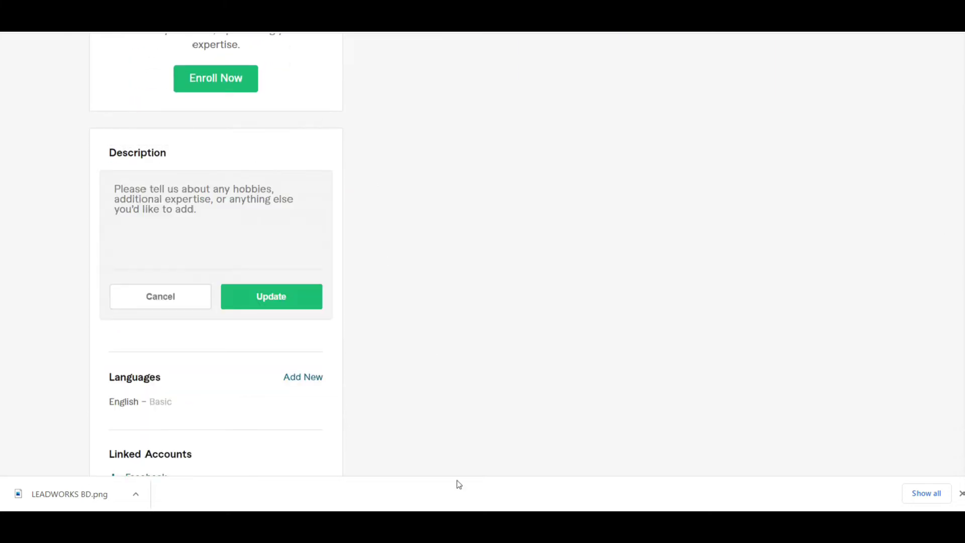
{"action": "key", "text": "alt+Tab"}
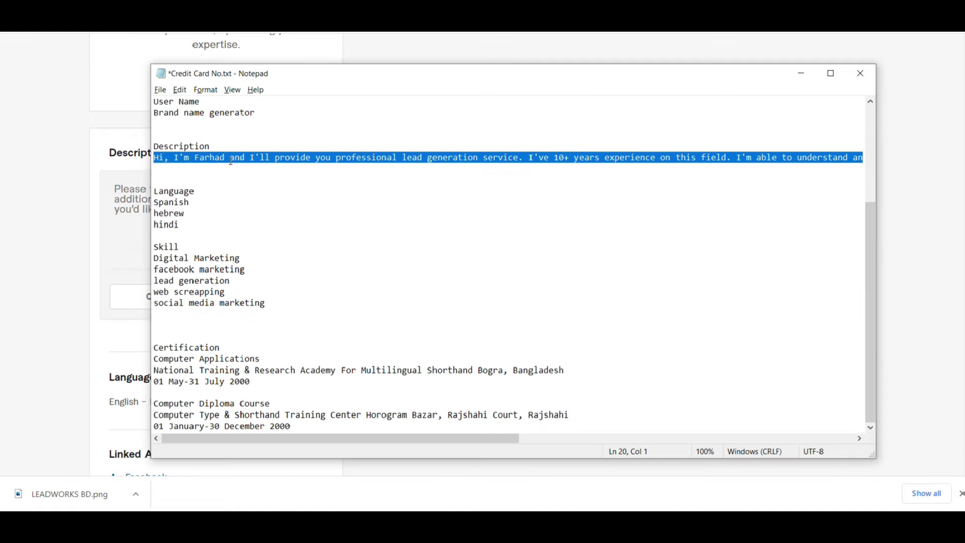
{"action": "right_click", "coordinate": [235, 151]}
{"action": "left_click", "coordinate": [261, 188]}
{"action": "key", "text": "alt+Tab"}
{"action": "left_click", "coordinate": [141, 191]}
{"action": "key", "text": "ctrl+v"}
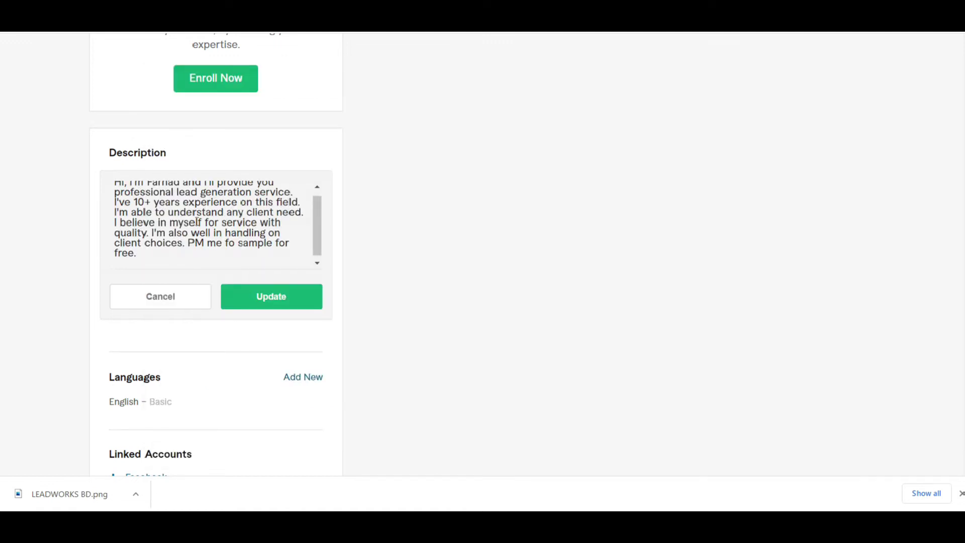
{"action": "scroll", "coordinate": [217, 224], "scroll_direction": "up", "scroll_amount": 1}
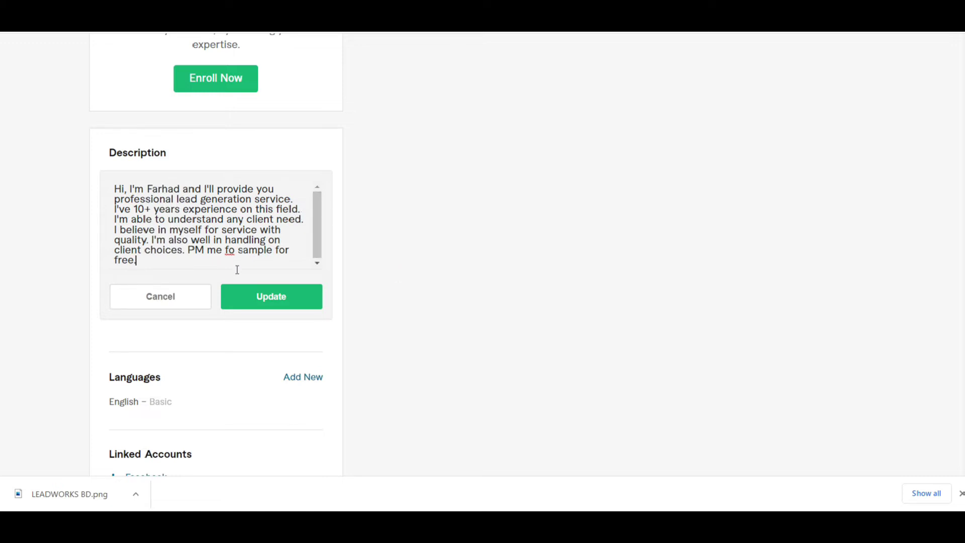
{"action": "left_click", "coordinate": [295, 296]}
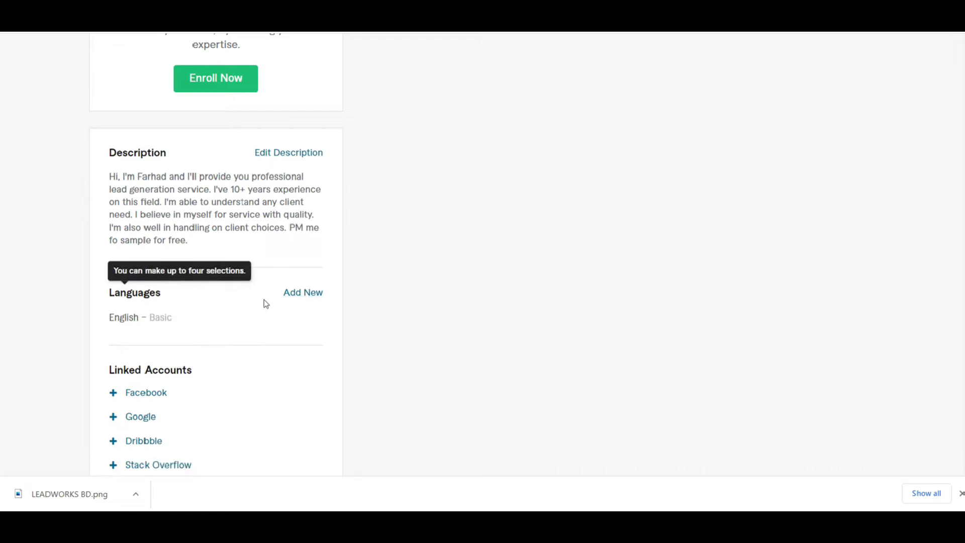
- Add English at Fluent level to the profile's languages
{"action": "left_click", "coordinate": [303, 293]}
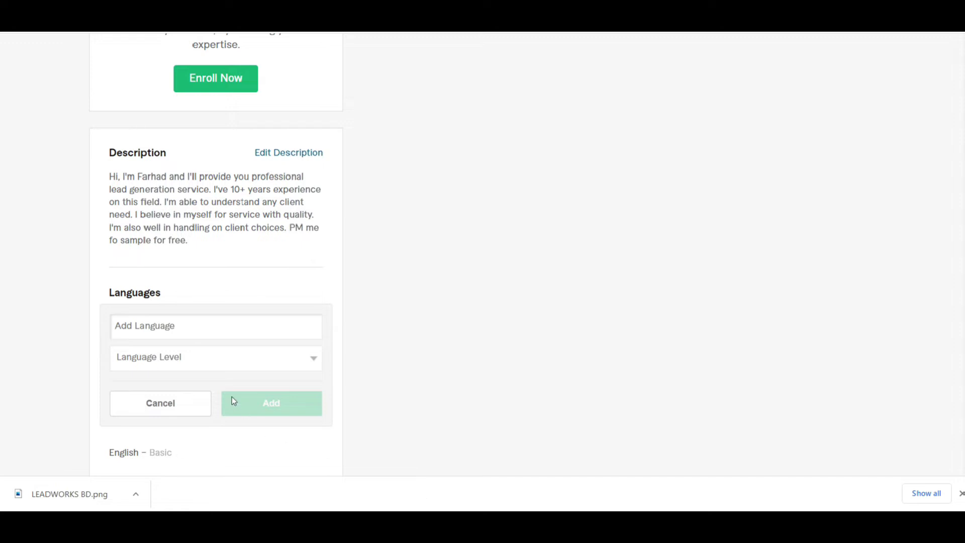
{"action": "type", "text": "English"}
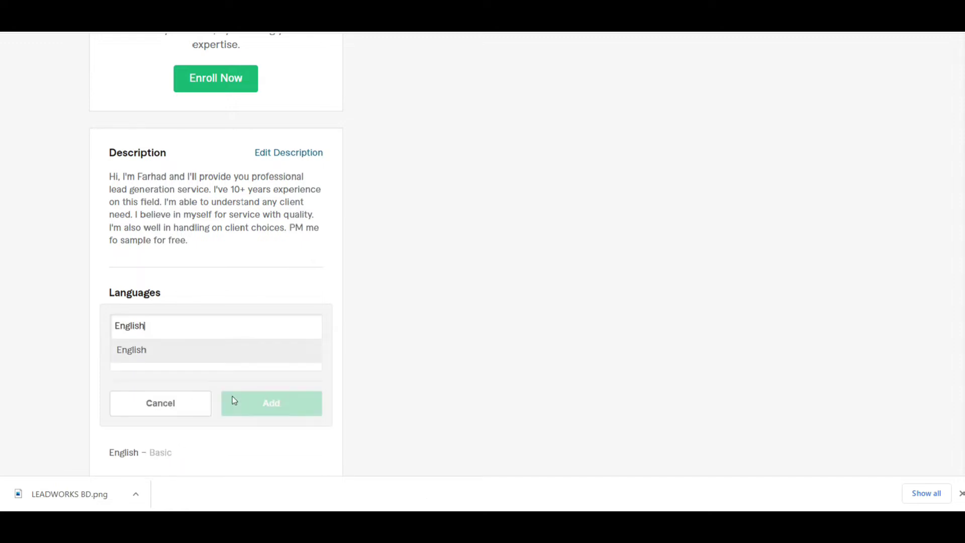
{"action": "left_click", "coordinate": [201, 354]}
{"action": "left_click", "coordinate": [193, 358]}
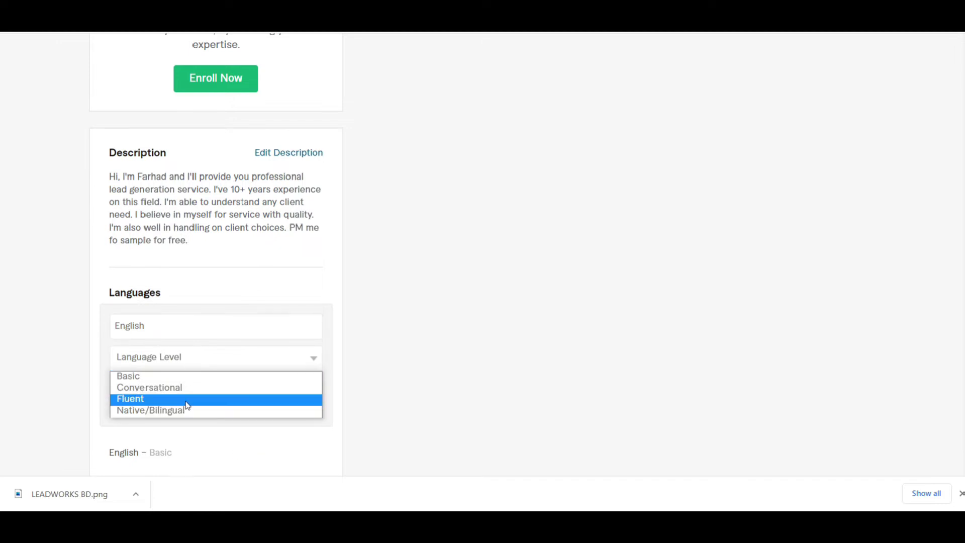
{"action": "left_click", "coordinate": [186, 402]}
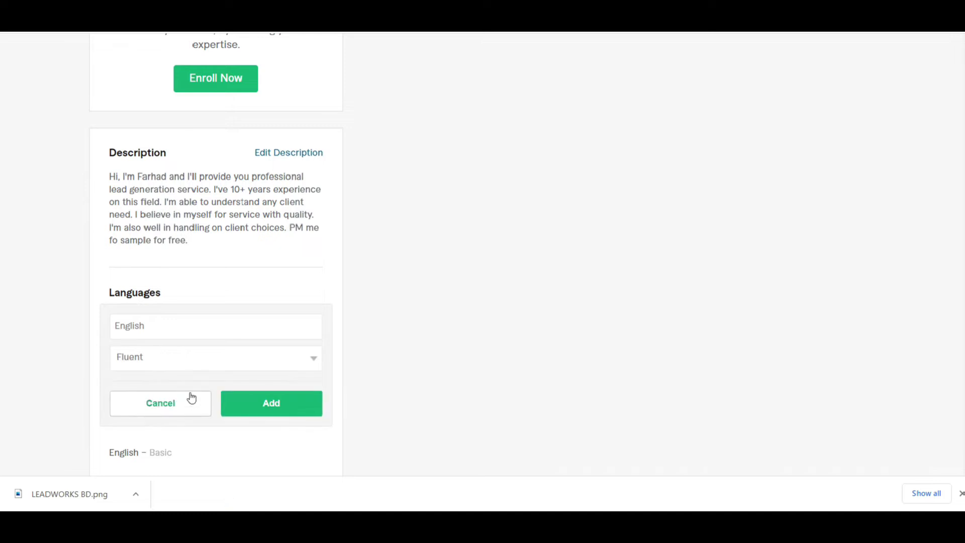
{"action": "left_click", "coordinate": [265, 403]}
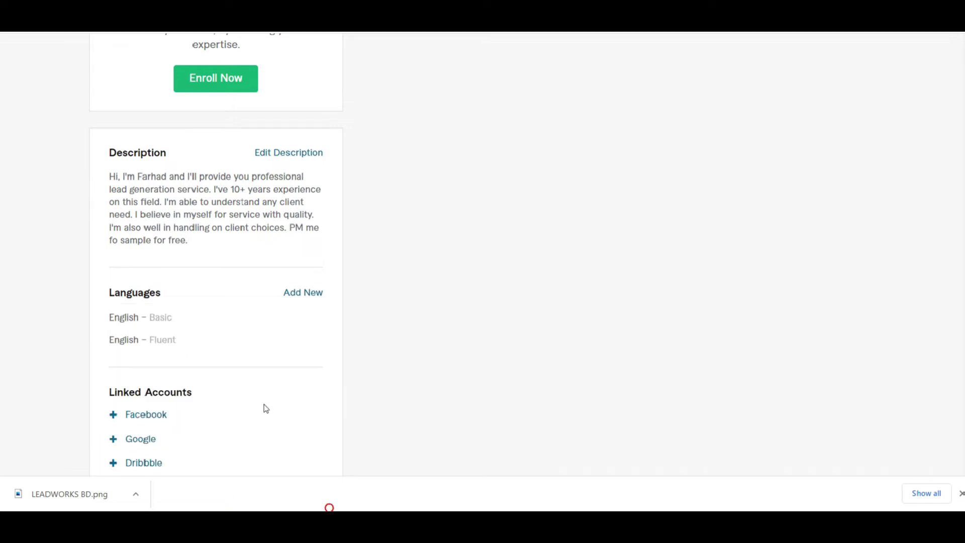
- Add Hebrew at Fluent level to the profile's languages
{"action": "left_click", "coordinate": [312, 296]}
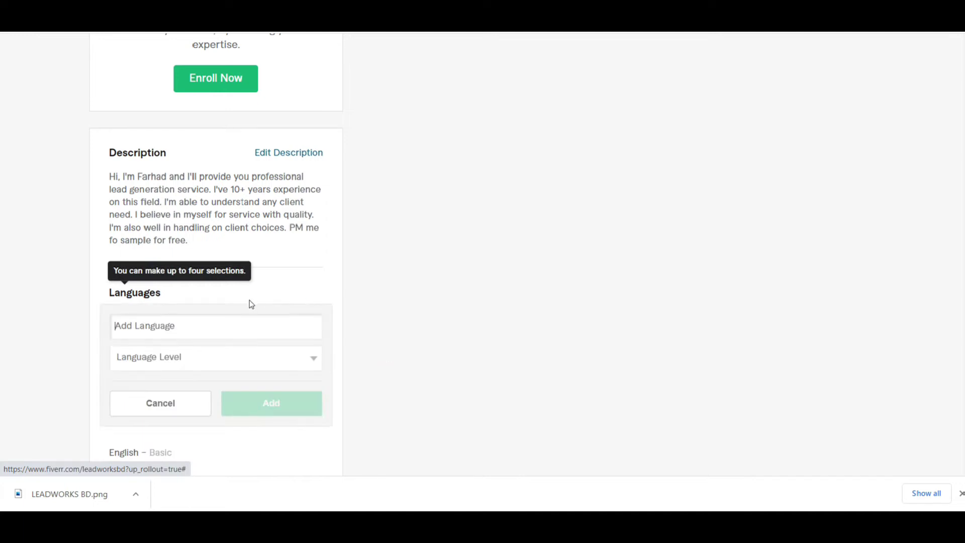
{"action": "left_click", "coordinate": [169, 331]}
{"action": "type", "text": "Hebre"}
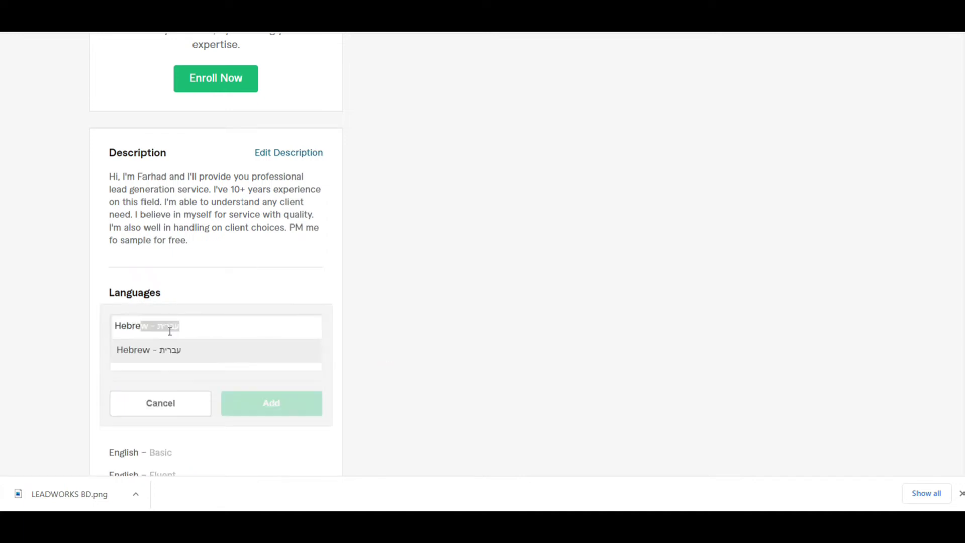
{"action": "type", "text": "w"}
{"action": "left_click", "coordinate": [166, 347]}
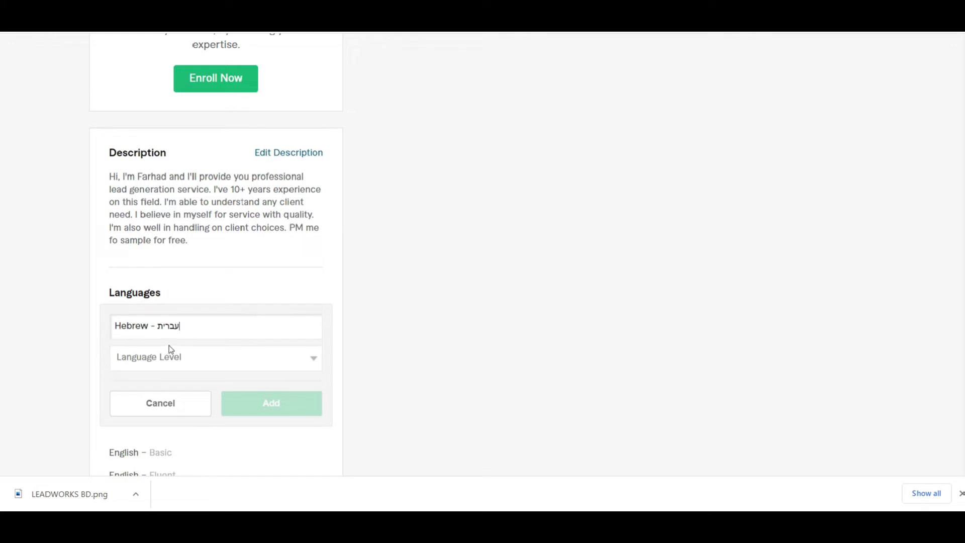
{"action": "left_click", "coordinate": [230, 360]}
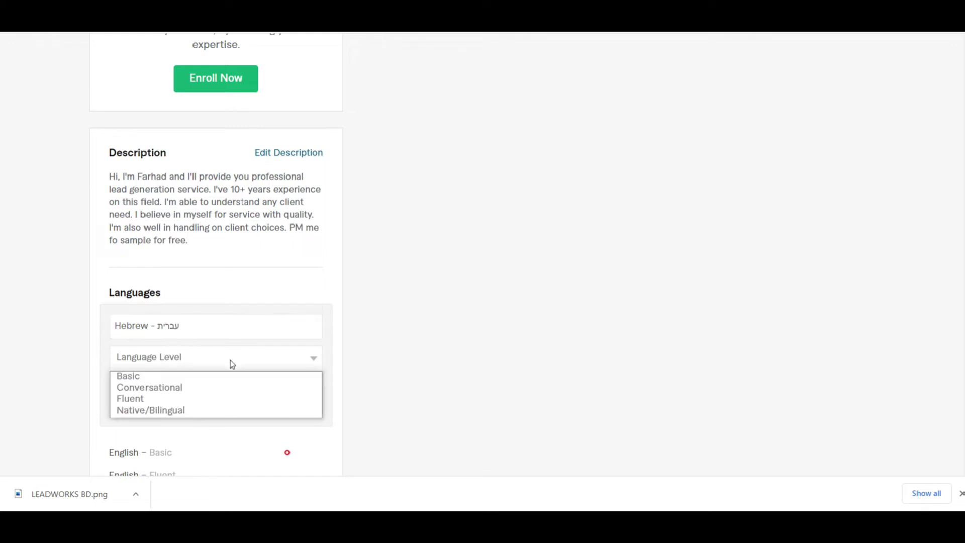
{"action": "left_click", "coordinate": [208, 404]}
{"action": "left_click", "coordinate": [255, 405]}
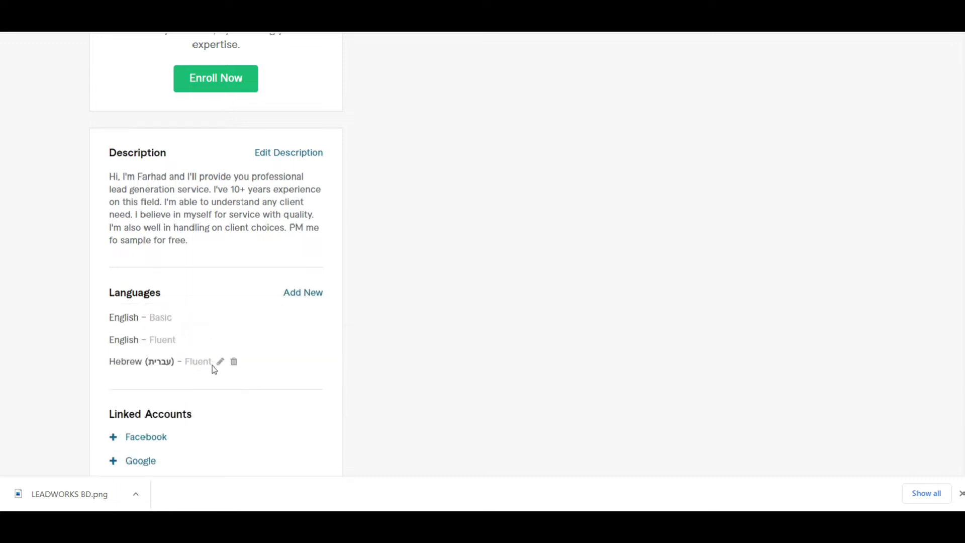
- Add Spanish at Fluent level to the profile's languages
{"action": "left_click", "coordinate": [312, 292]}
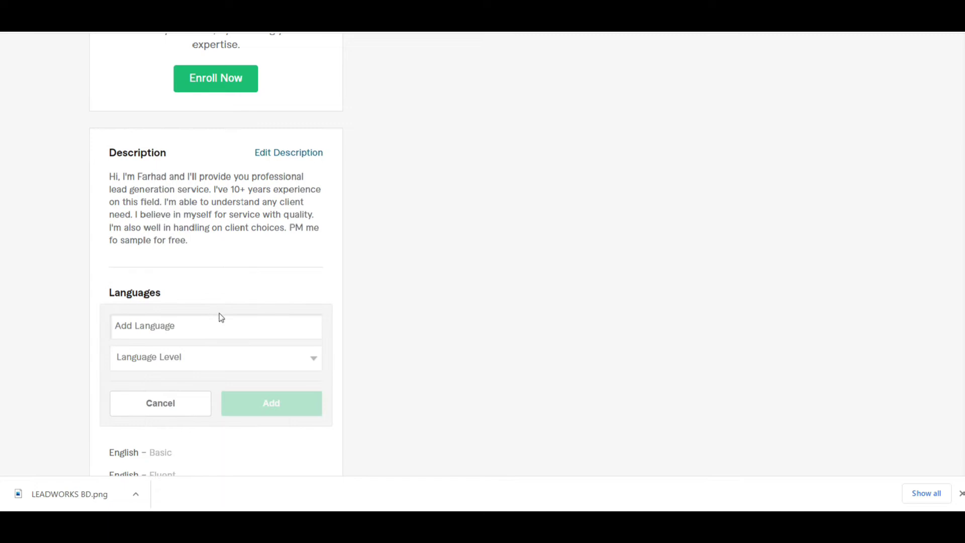
{"action": "type", "text": "Spanis"}
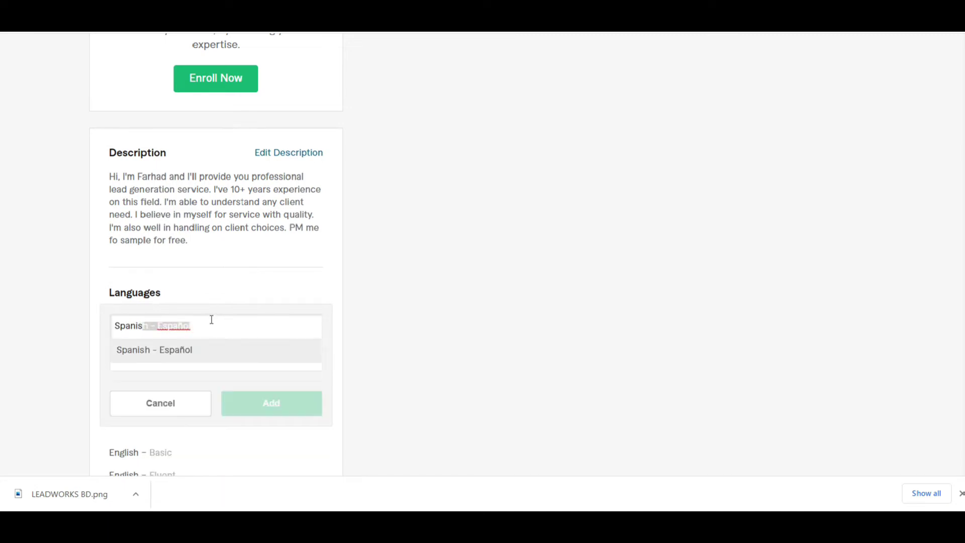
{"action": "type", "text": "h"}
{"action": "left_click", "coordinate": [206, 351]}
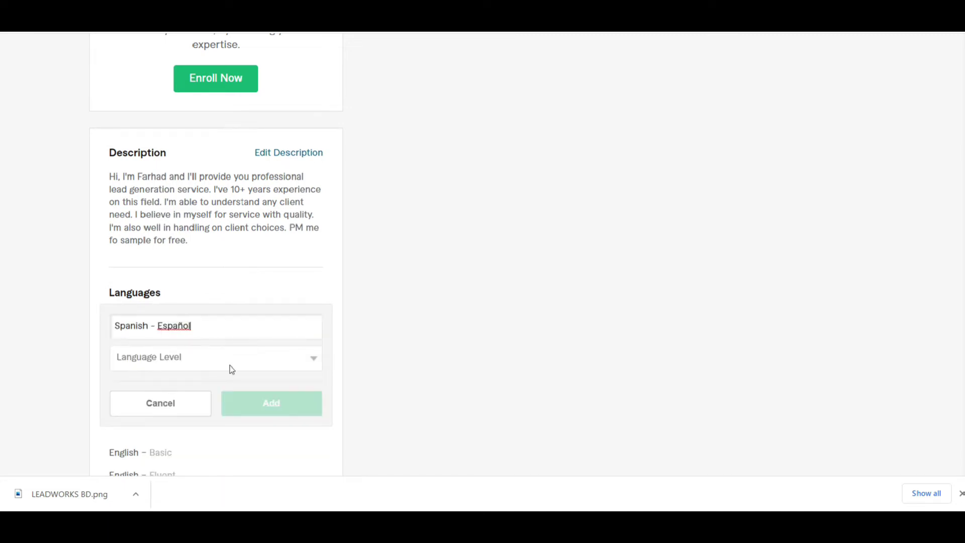
{"action": "left_click", "coordinate": [264, 365]}
{"action": "left_click", "coordinate": [228, 398]}
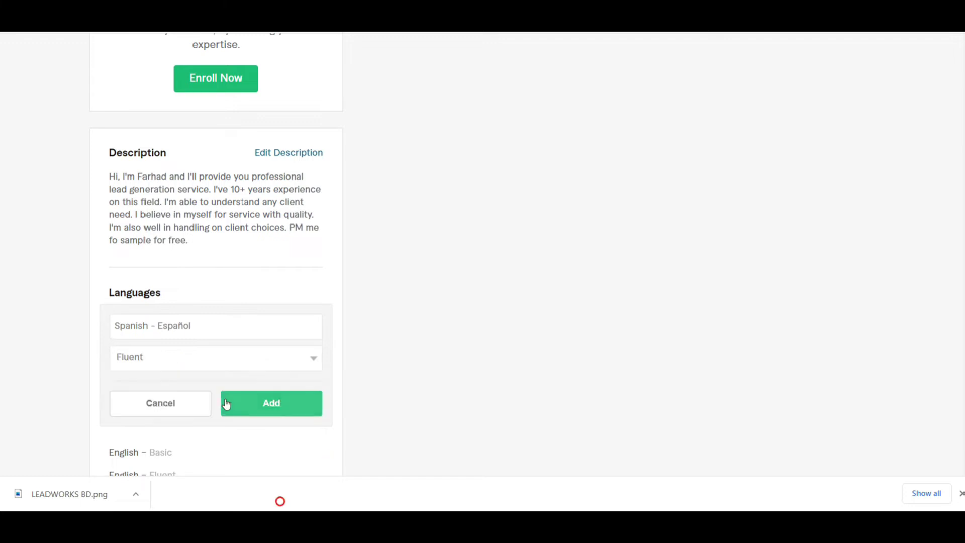
{"action": "left_click", "coordinate": [282, 411]}
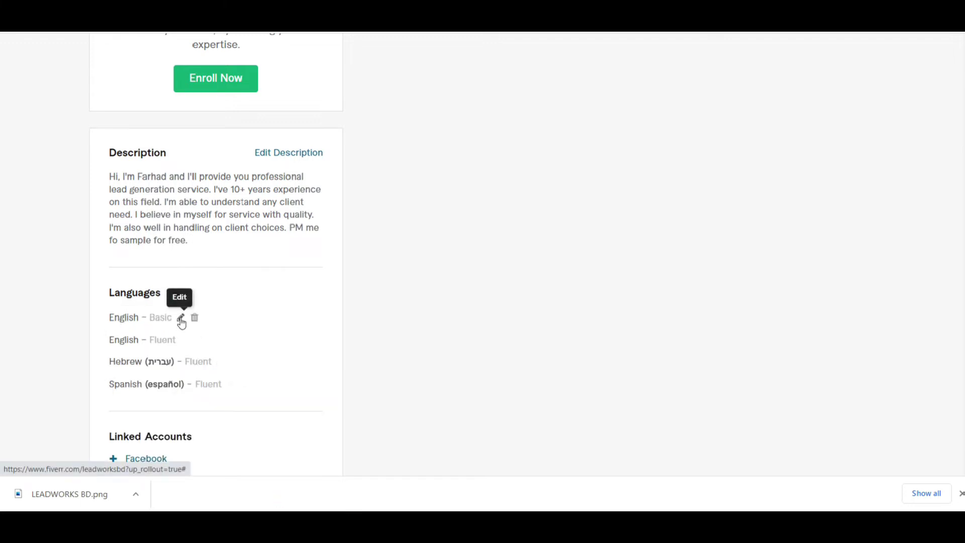
- Change the level of the Basic English entry to Conversational and save it
{"action": "left_click", "coordinate": [183, 317]}
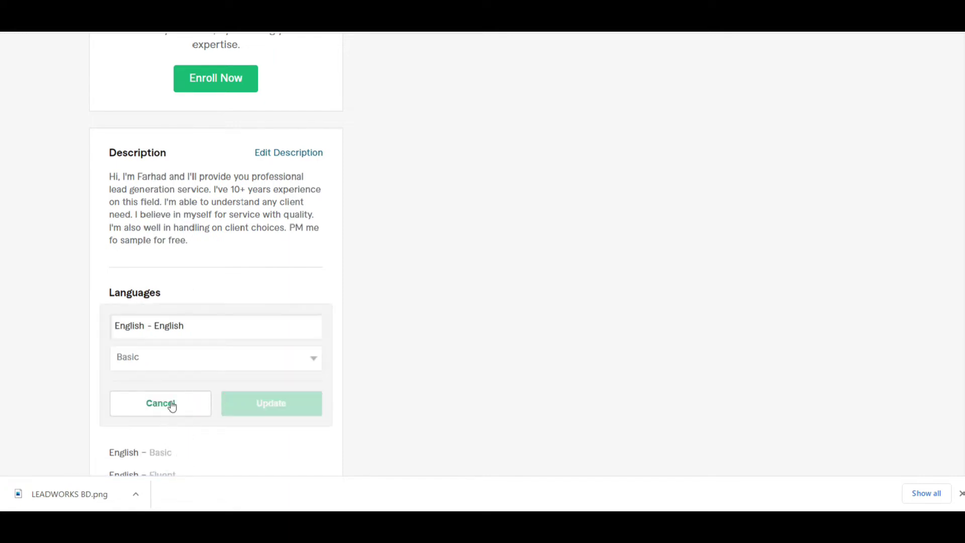
{"action": "left_click", "coordinate": [169, 359]}
{"action": "left_click", "coordinate": [171, 387]}
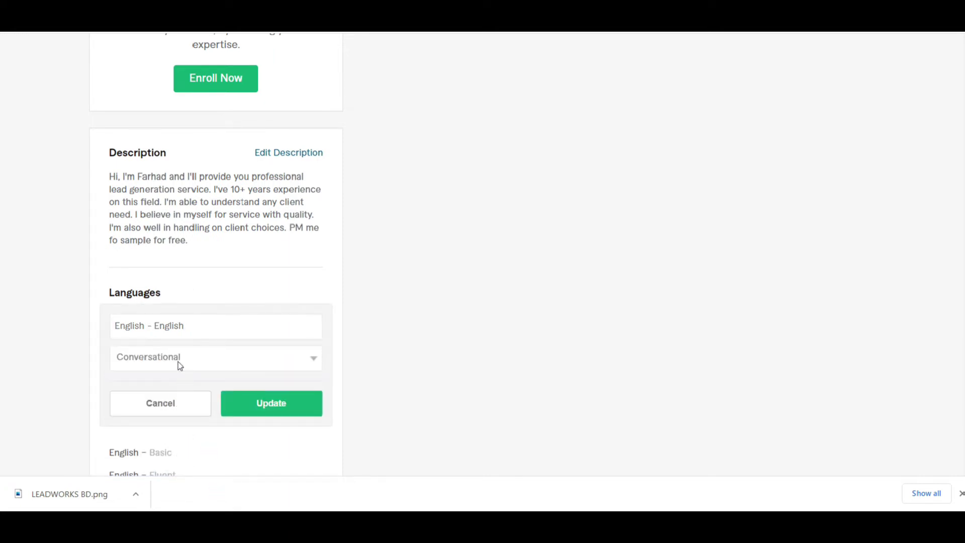
{"action": "left_click", "coordinate": [259, 402]}
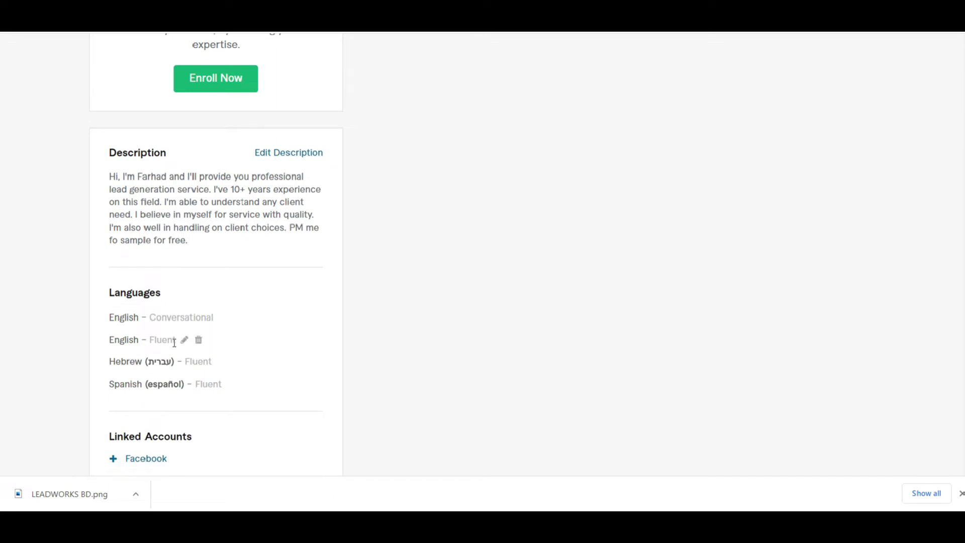
- Set the remaining languages to Conversational and change the duplicate English entry to Hindi
{"action": "left_click", "coordinate": [185, 342]}
{"action": "left_click", "coordinate": [218, 365]}
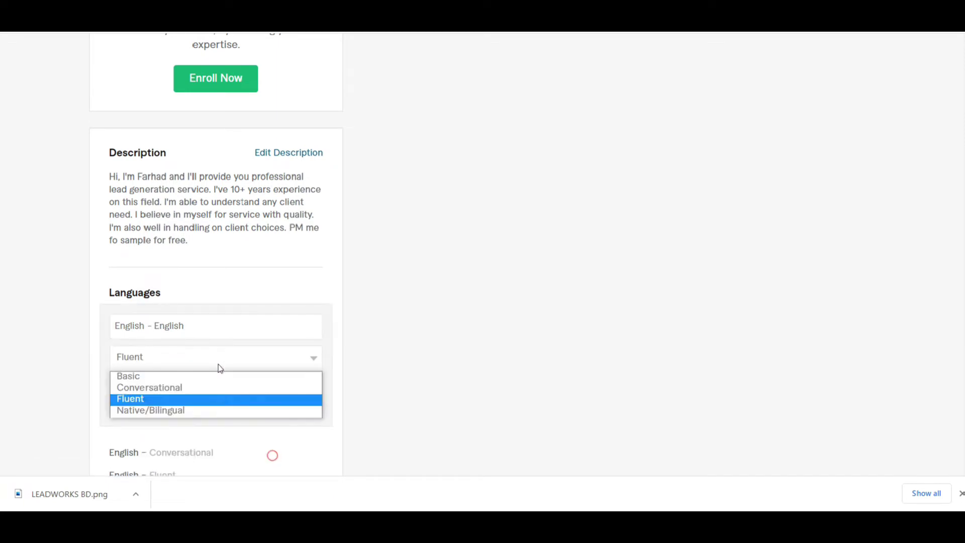
{"action": "left_click", "coordinate": [210, 385]}
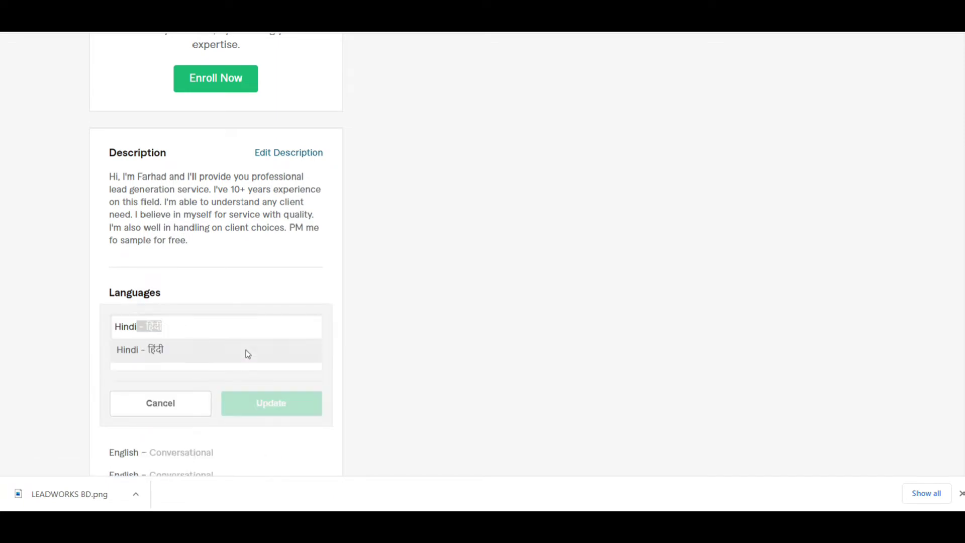
{"action": "left_click", "coordinate": [245, 351]}
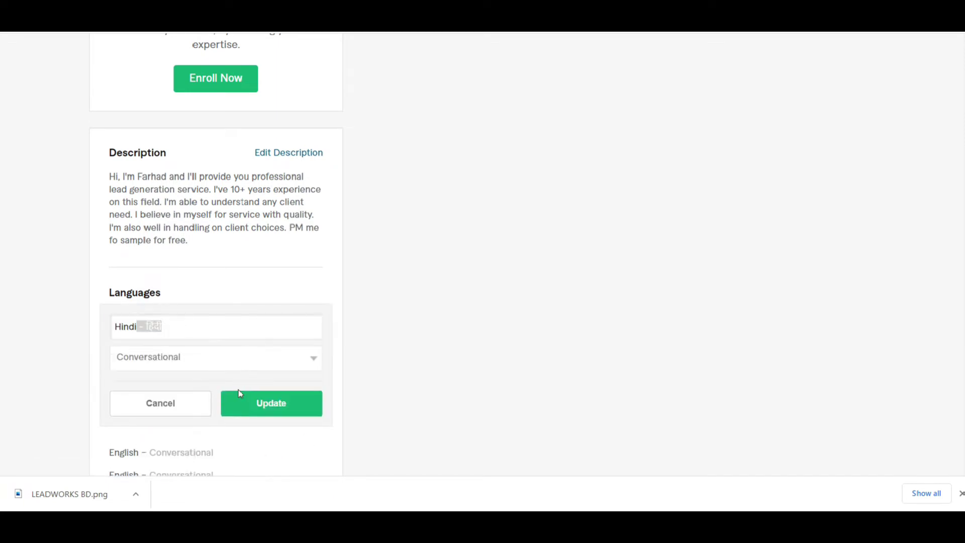
{"action": "left_click", "coordinate": [243, 402]}
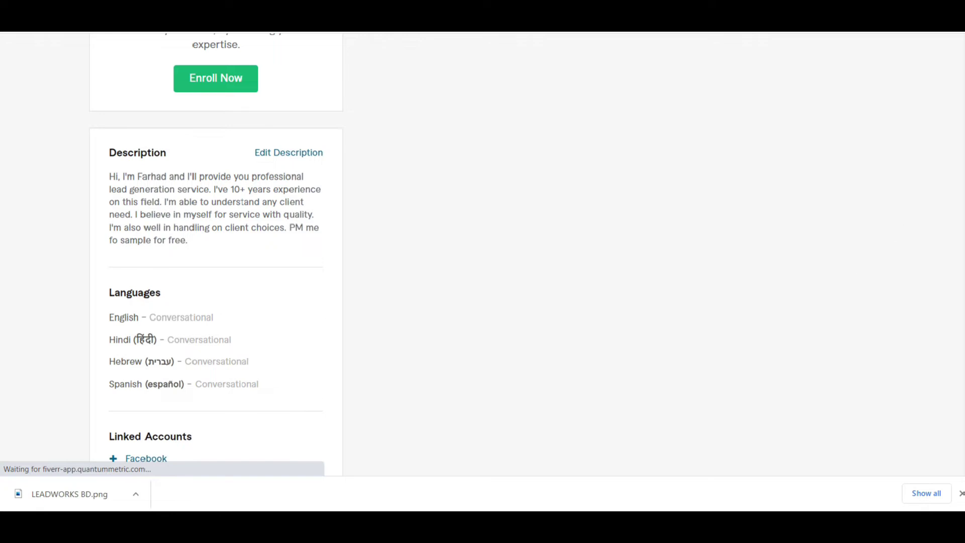
- Look over the Linked Accounts options and the Skills, Education and Certification sections of the profile
{"action": "scroll", "coordinate": [378, 230], "scroll_direction": "down", "scroll_amount": 5}
{"action": "mouse_move", "coordinate": [166, 209]}
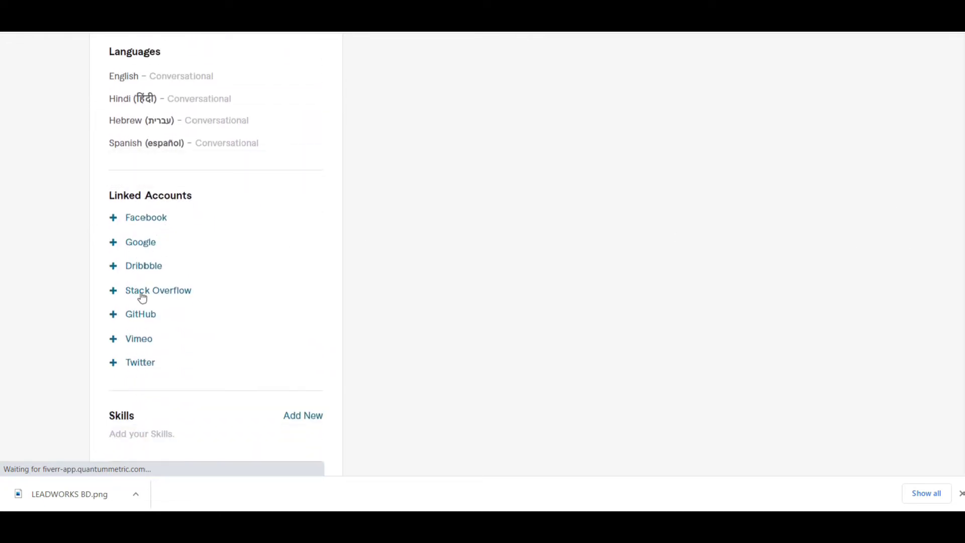
{"action": "left_click", "coordinate": [114, 219]}
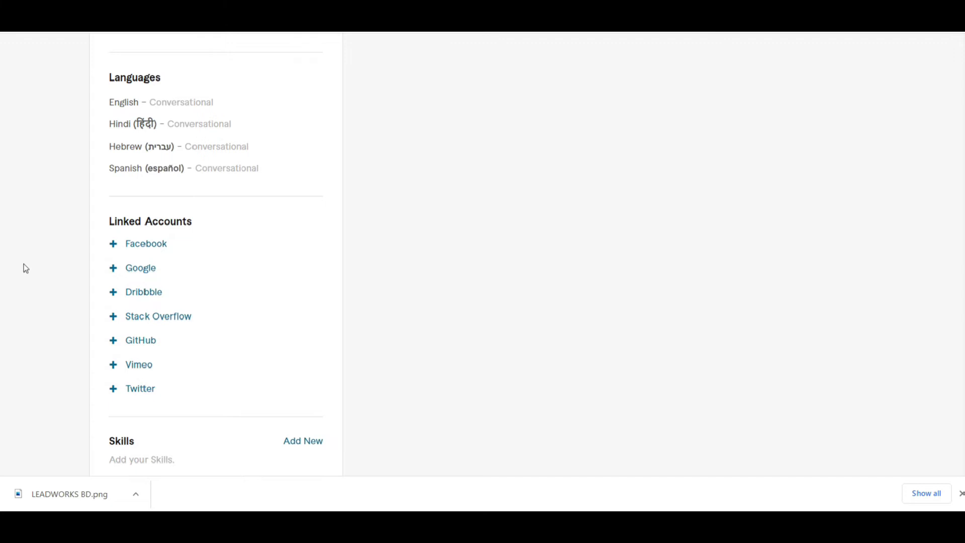
{"action": "mouse_move", "coordinate": [238, 444]}
{"action": "scroll", "coordinate": [958, 276], "scroll_direction": "down", "scroll_amount": 3}
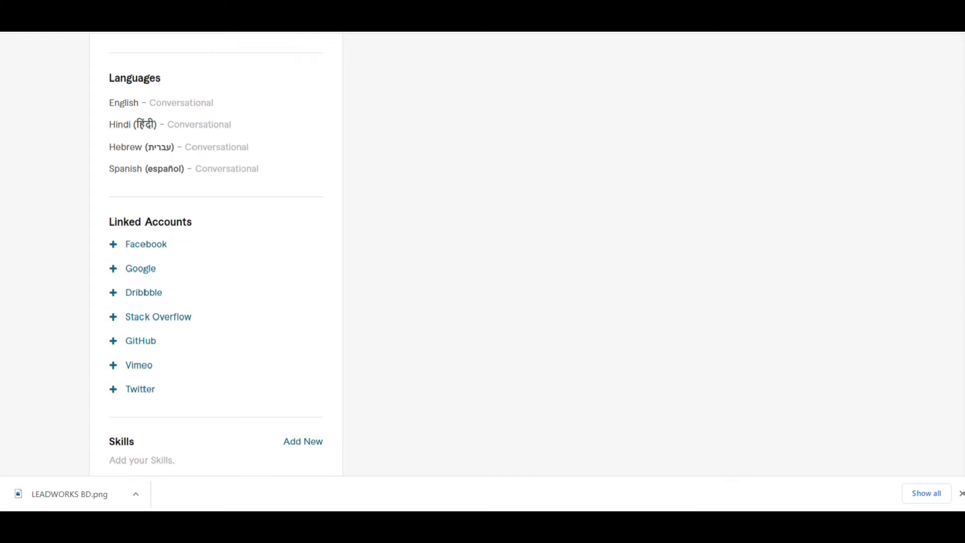
{"action": "scroll", "coordinate": [958, 276], "scroll_direction": "down", "scroll_amount": 2}
{"action": "mouse_move", "coordinate": [239, 232]}
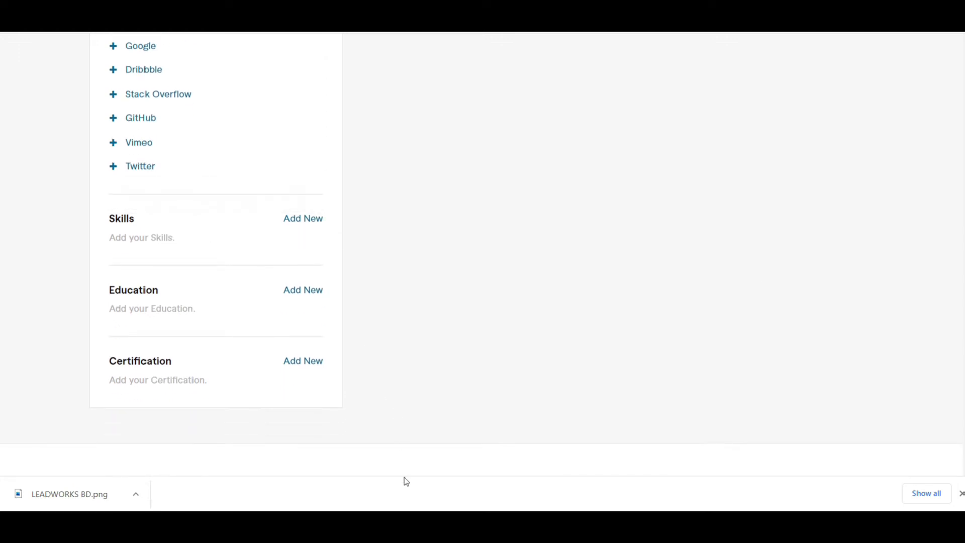
- Review the skill list in the Notepad notes and return to the Fiverr profile
{"action": "key", "text": "alt+Tab"}
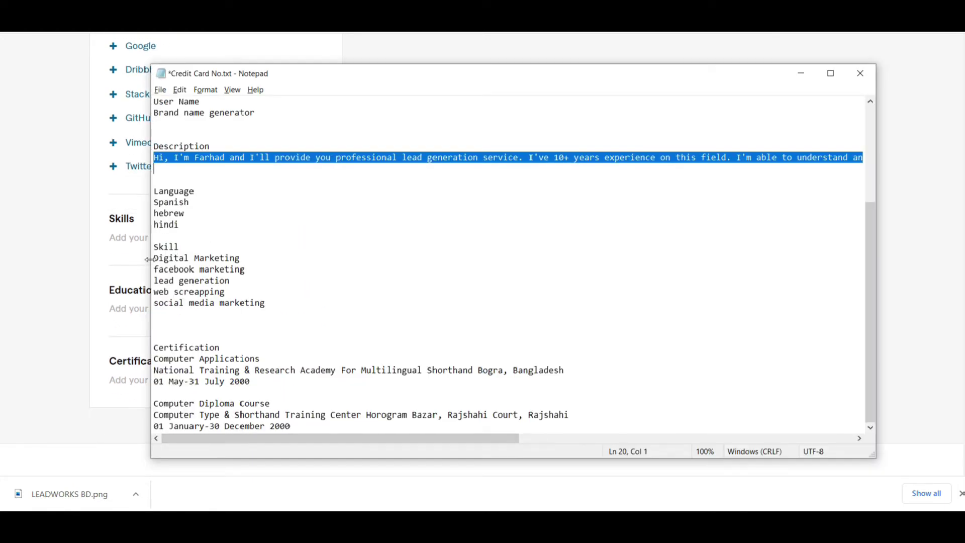
{"action": "left_click_drag", "start_coordinate": [154, 258], "coordinate": [221, 280]}
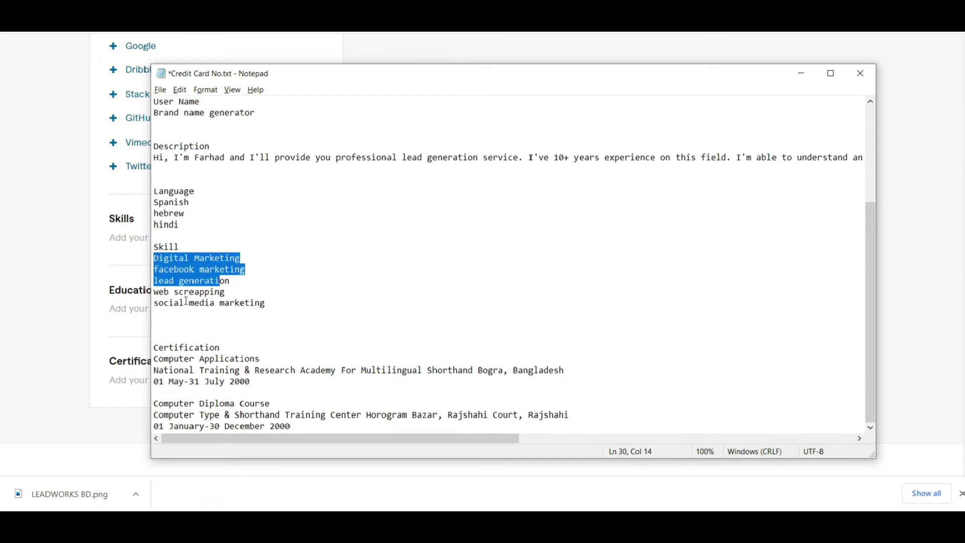
{"action": "left_click", "coordinate": [9, 252]}
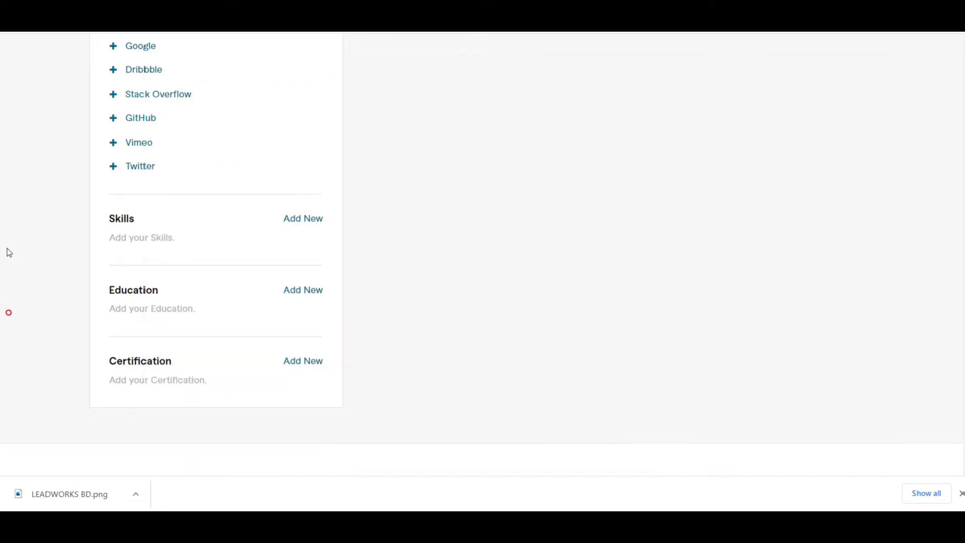
- Add Digital marketing to the profile's skills with the experience level Expert
{"action": "left_click", "coordinate": [162, 237]}
{"action": "type", "text": "dig"}
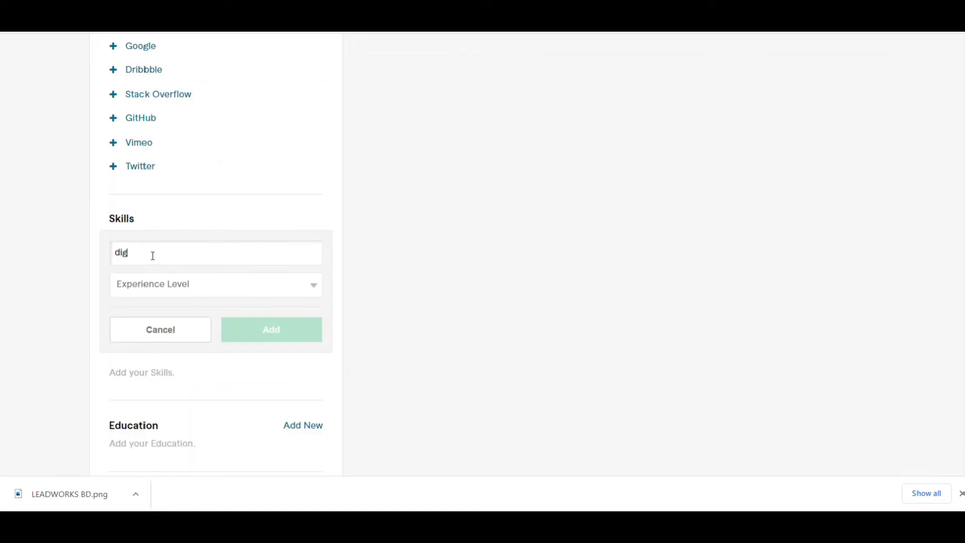
{"action": "type", "text": "ital mar"}
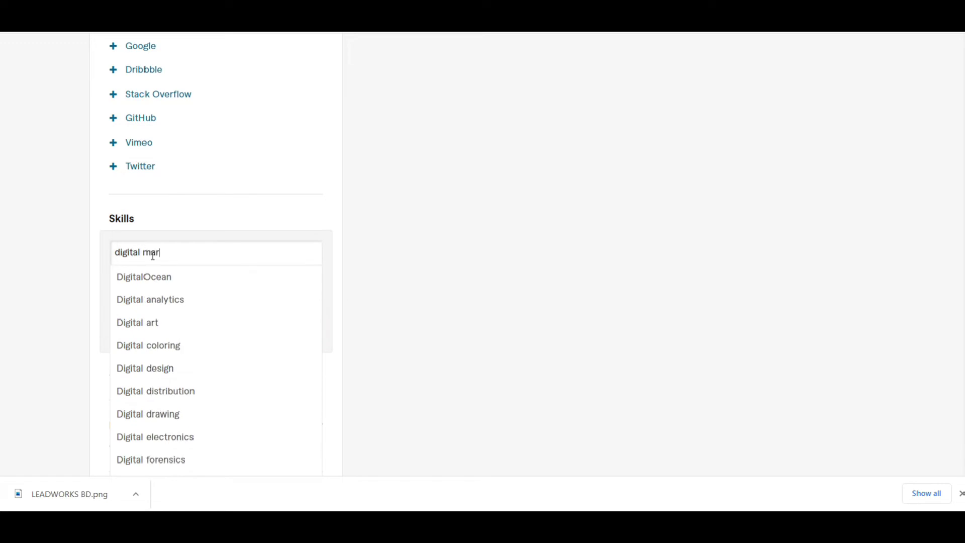
{"action": "type", "text": "ketin"}
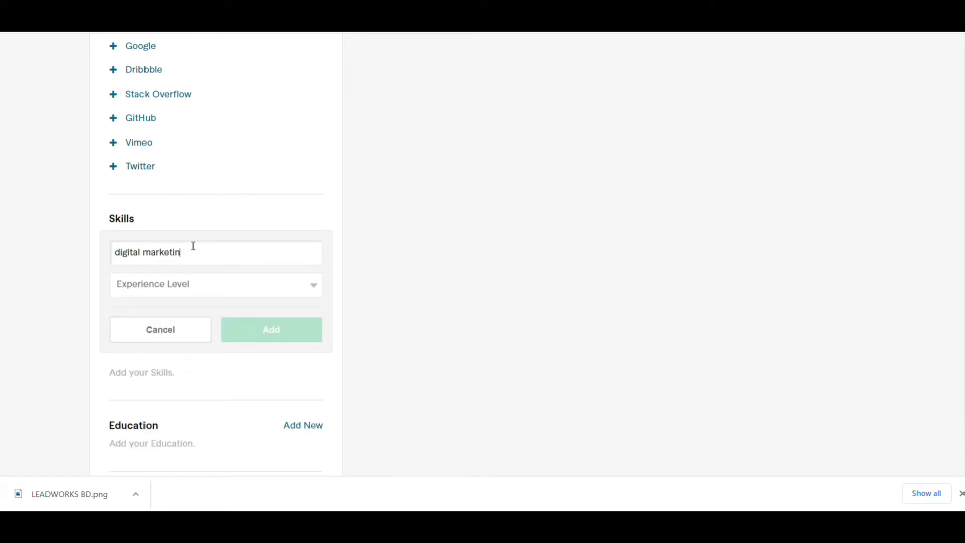
{"action": "type", "text": "g"}
{"action": "left_click", "coordinate": [188, 276]}
{"action": "left_click", "coordinate": [227, 289]}
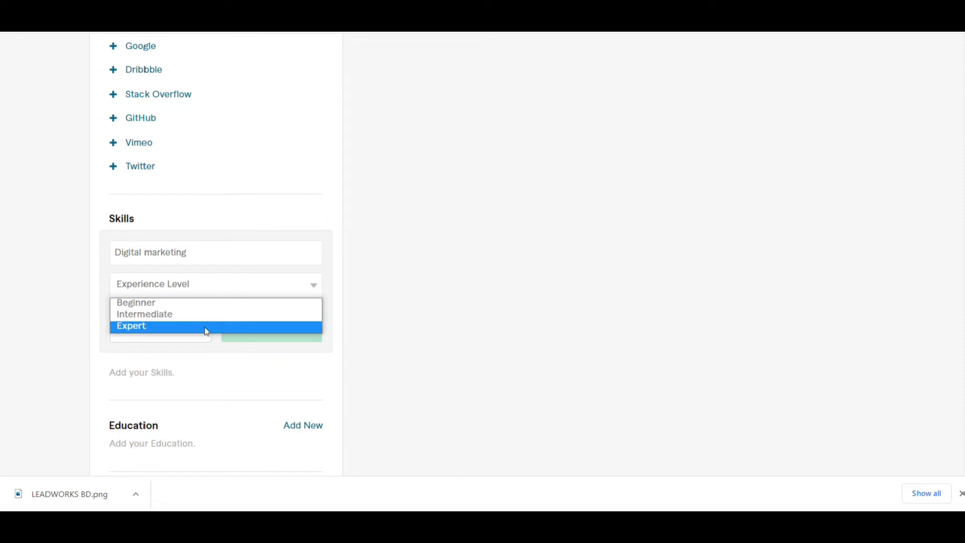
{"action": "left_click", "coordinate": [206, 331]}
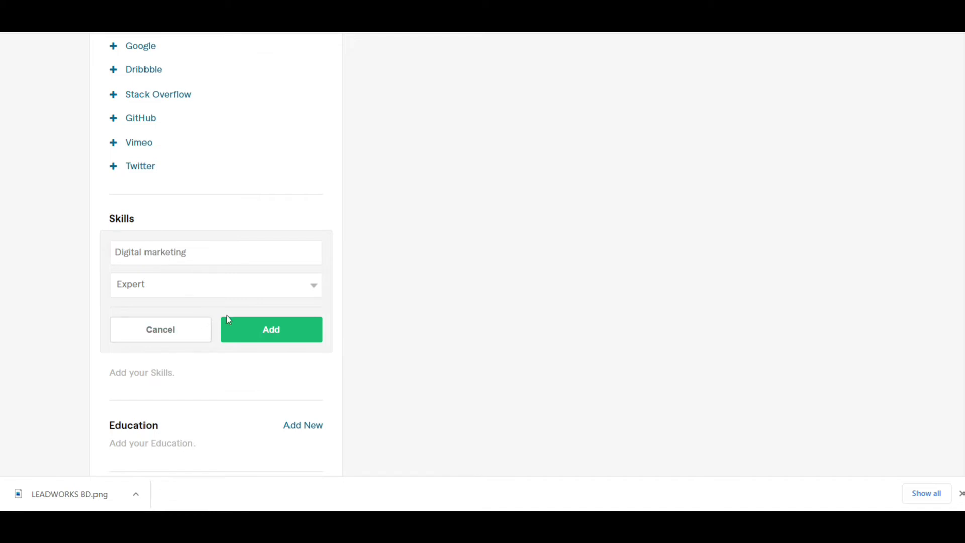
{"action": "left_click", "coordinate": [271, 331]}
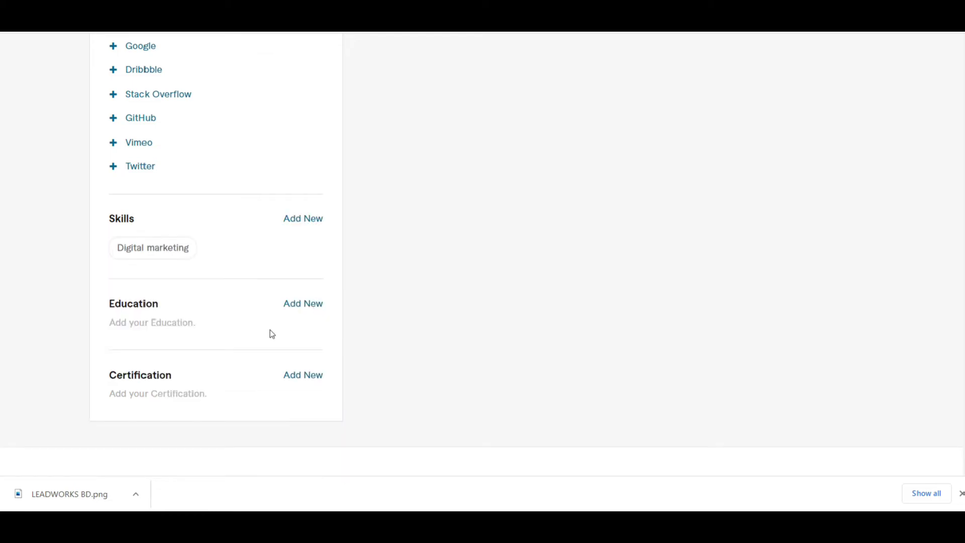
- Add Email marketing as a skill with the experience level Expert
{"action": "left_click", "coordinate": [303, 219]}
{"action": "left_click", "coordinate": [189, 253]}
{"action": "type", "text": "email "}
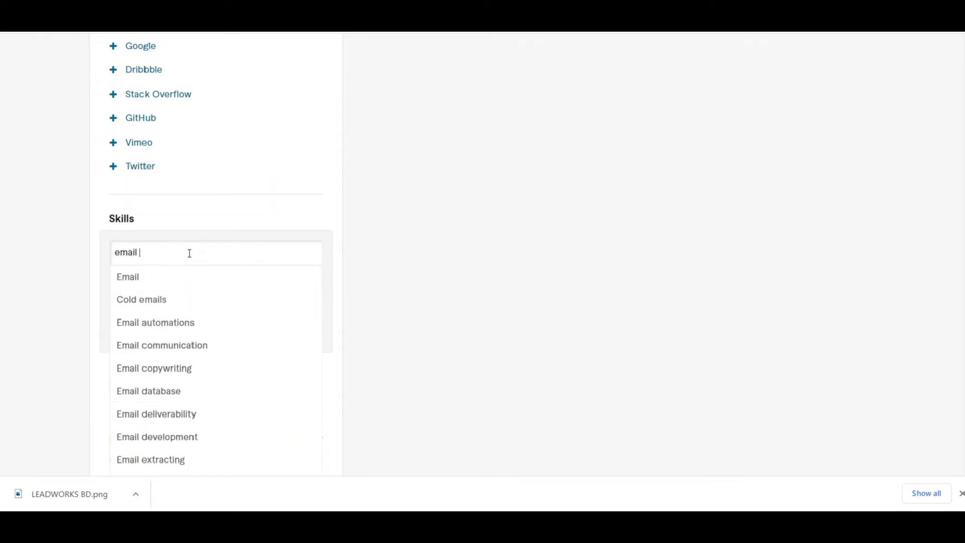
{"action": "type", "text": "marketing"}
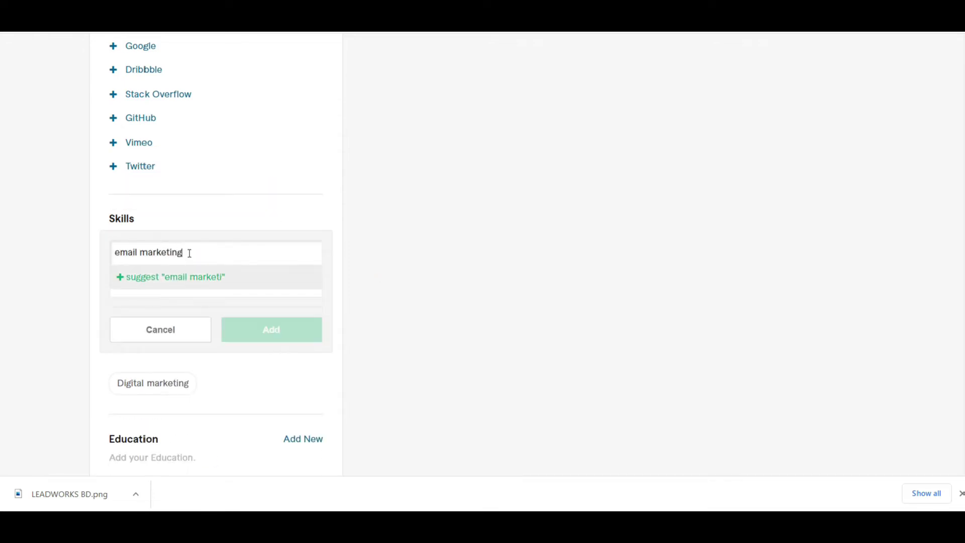
{"action": "left_click", "coordinate": [194, 278]}
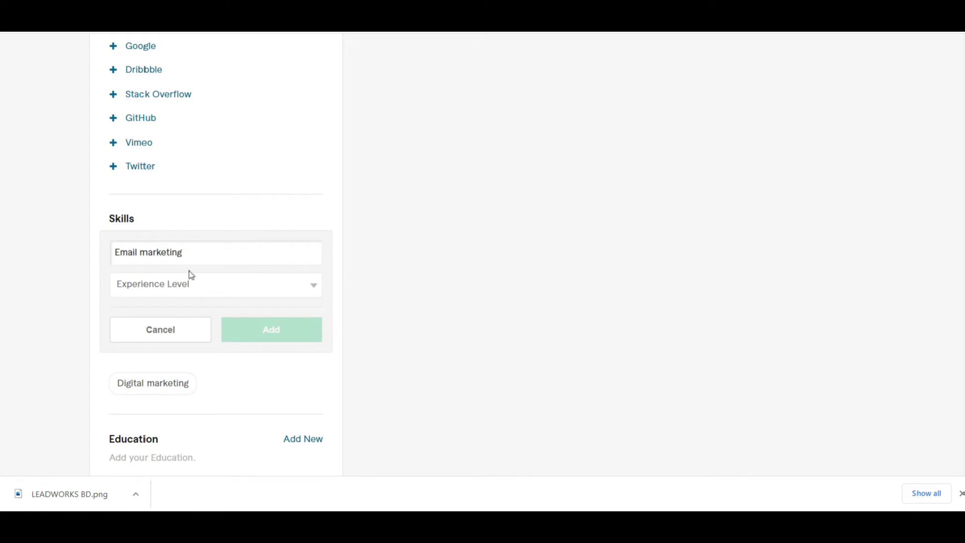
{"action": "left_click", "coordinate": [206, 282]}
{"action": "left_click", "coordinate": [187, 325]}
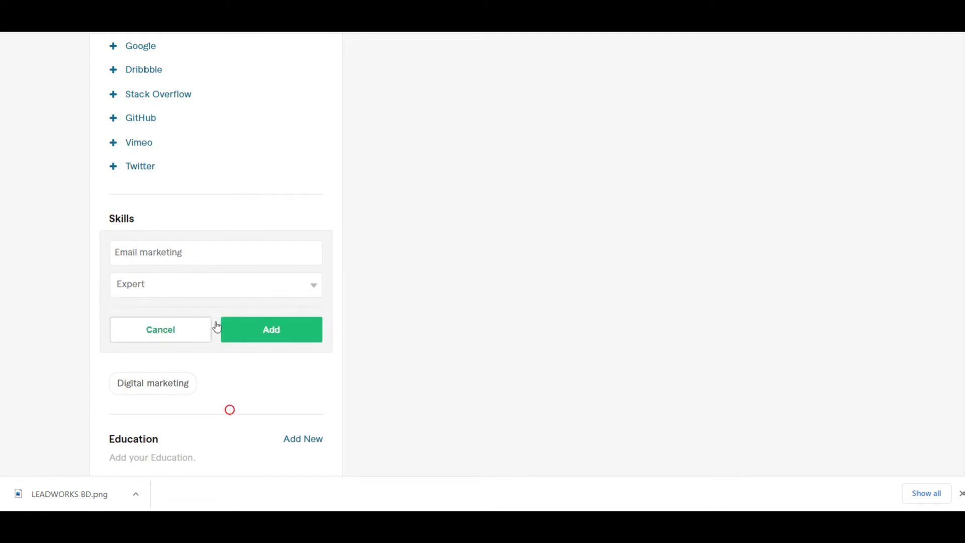
{"action": "left_click", "coordinate": [255, 335]}
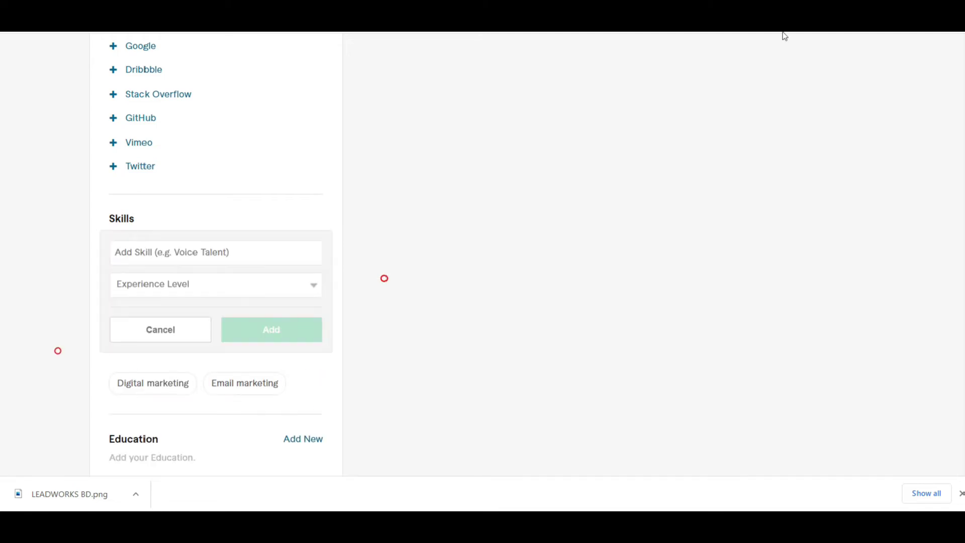
- Add "facebook marketing" as a custom skill with the experience level Expert
{"action": "left_click", "coordinate": [209, 252]}
{"action": "type", "text": "facebook"}
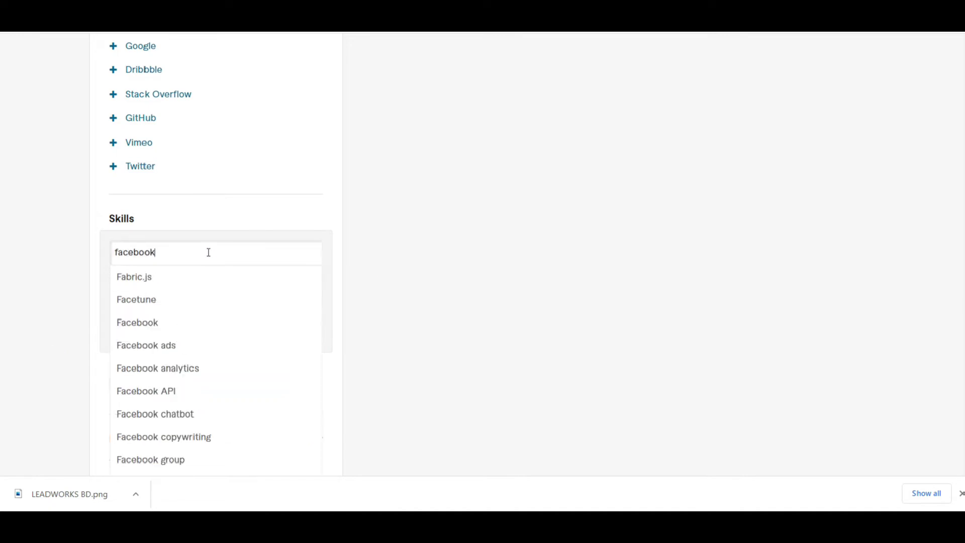
{"action": "type", "text": " marketing"}
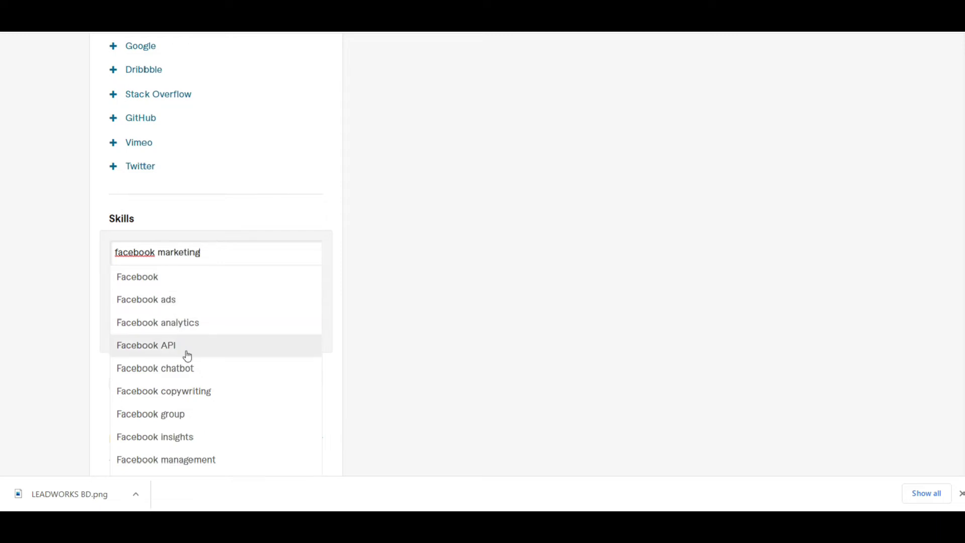
{"action": "key", "text": "Escape"}
{"action": "left_click", "coordinate": [201, 283]}
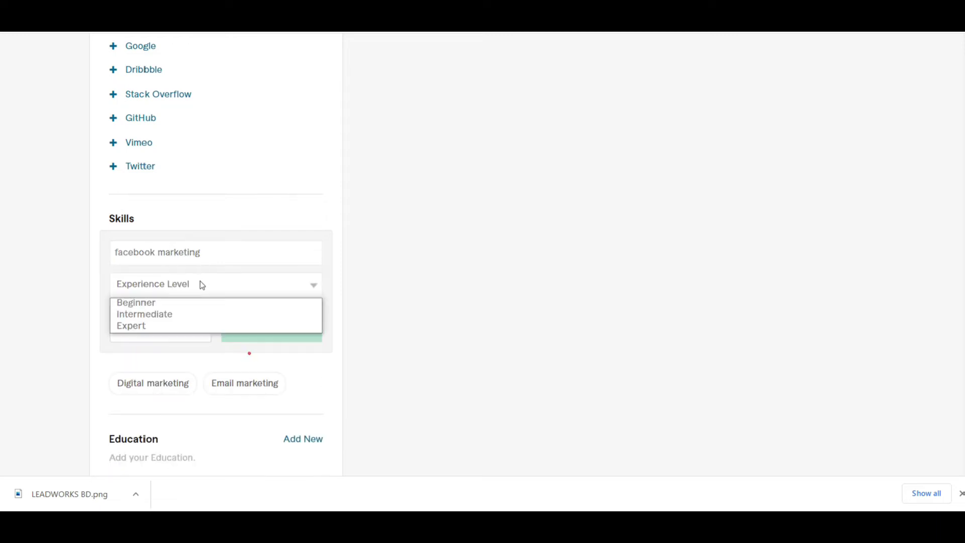
{"action": "left_click", "coordinate": [185, 327]}
{"action": "left_click", "coordinate": [247, 337]}
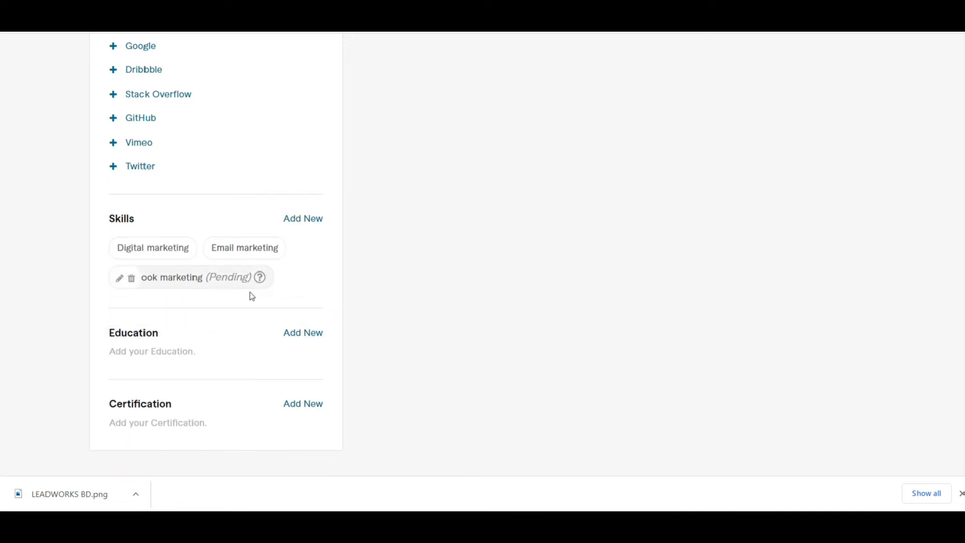
- Add Lead generation as a skill with the experience level Expert
{"action": "left_click", "coordinate": [305, 221]}
{"action": "type", "text": "lead gen"}
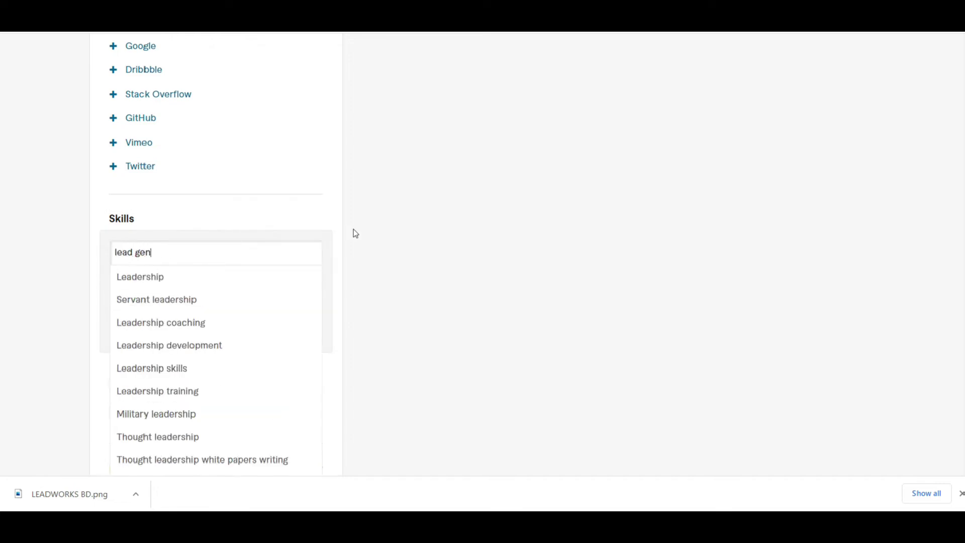
{"action": "type", "text": "eration"}
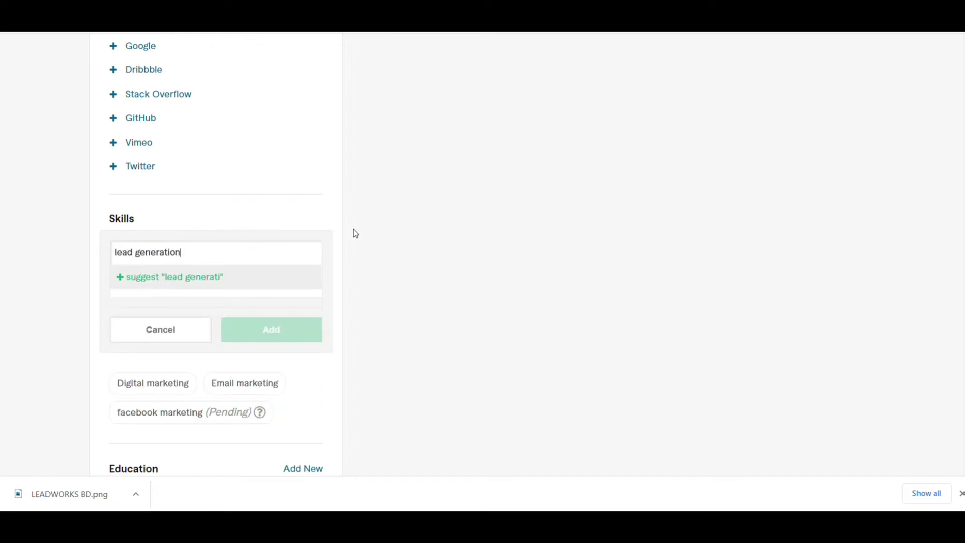
{"action": "left_click", "coordinate": [134, 277]}
{"action": "left_click", "coordinate": [206, 285]}
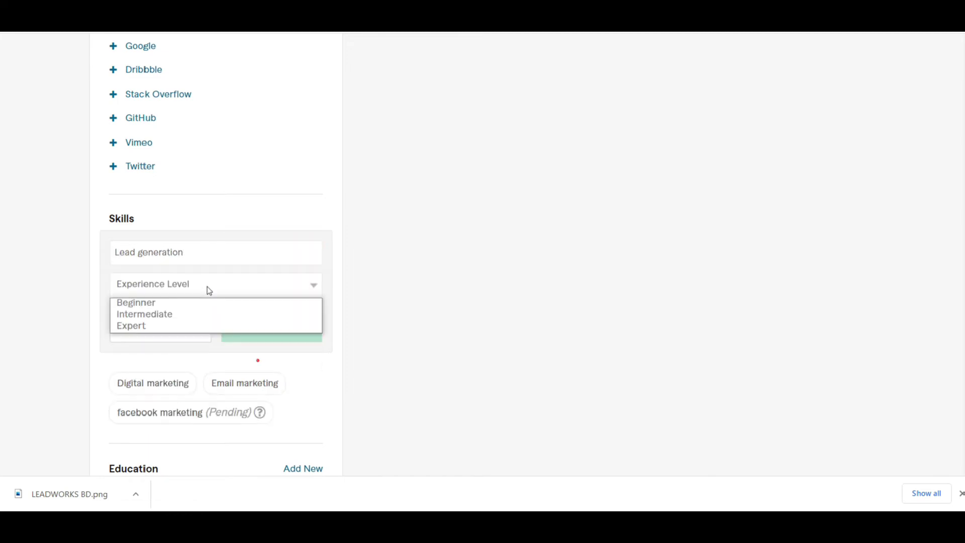
{"action": "left_click", "coordinate": [197, 326]}
{"action": "left_click", "coordinate": [254, 332]}
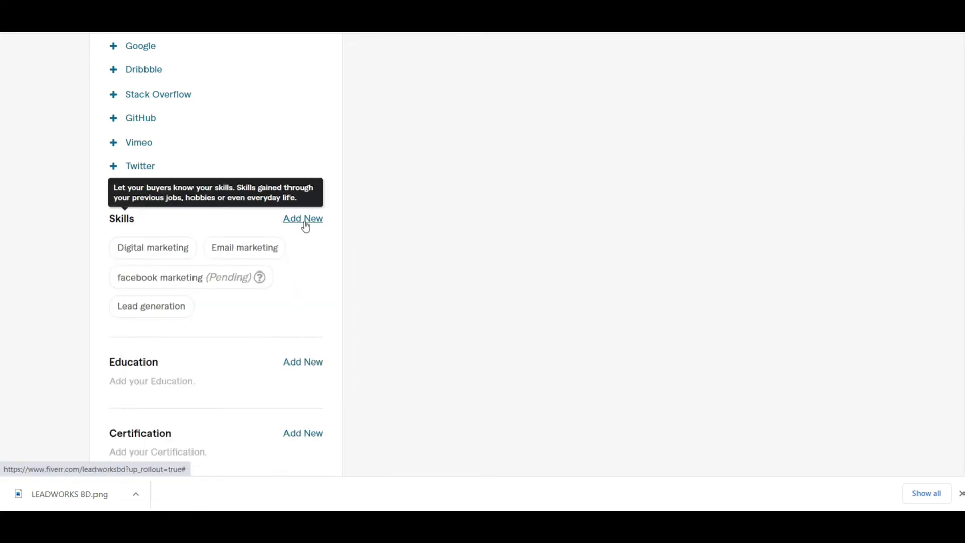
- Add Social media management as a skill with the experience level Expert
{"action": "left_click", "coordinate": [303, 219]}
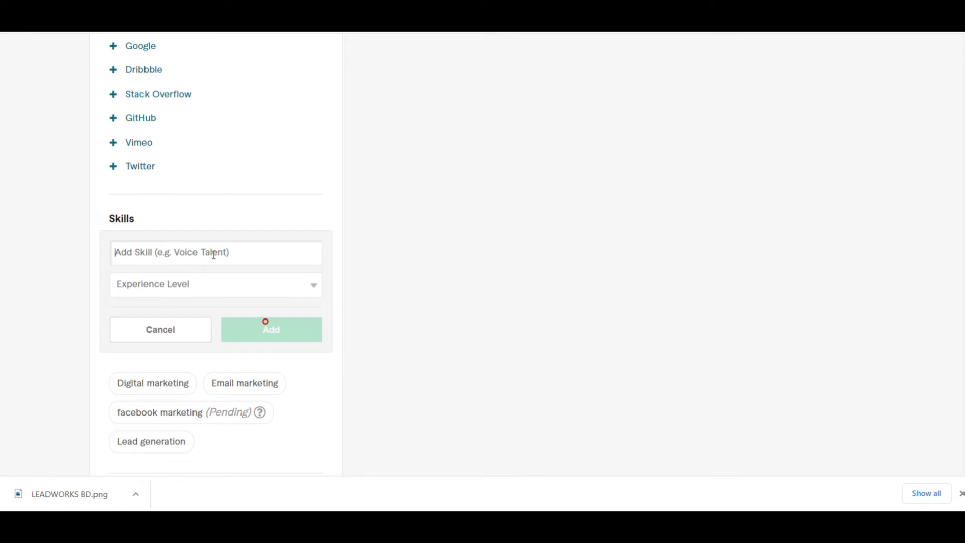
{"action": "type", "text": "social me"}
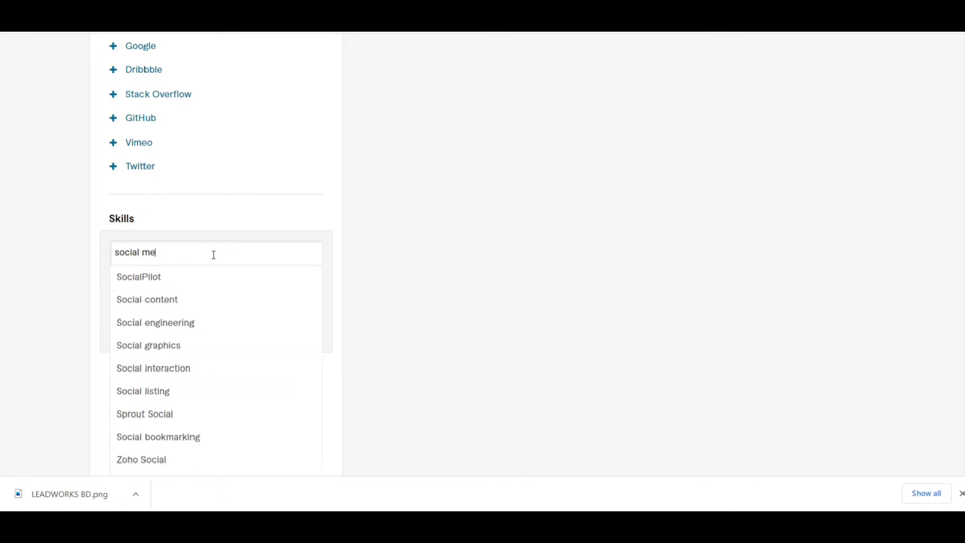
{"action": "type", "text": "dia ma"}
{"action": "left_click", "coordinate": [213, 277]}
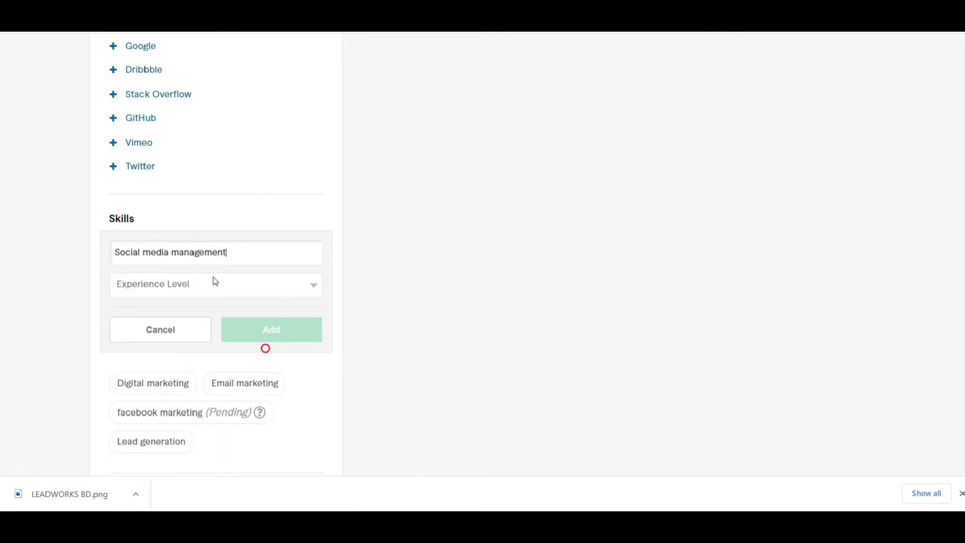
{"action": "left_click", "coordinate": [218, 283]}
{"action": "left_click", "coordinate": [210, 325]}
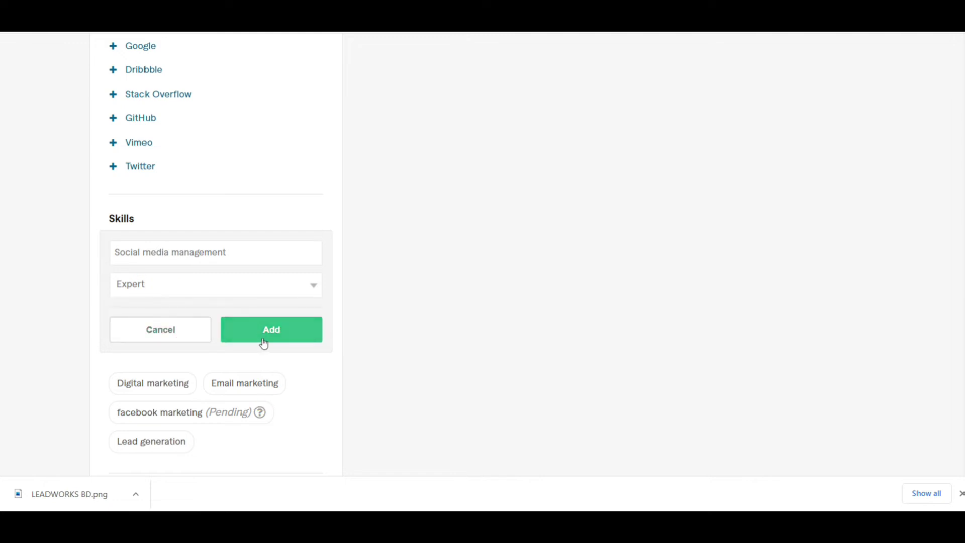
{"action": "left_click", "coordinate": [264, 337]}
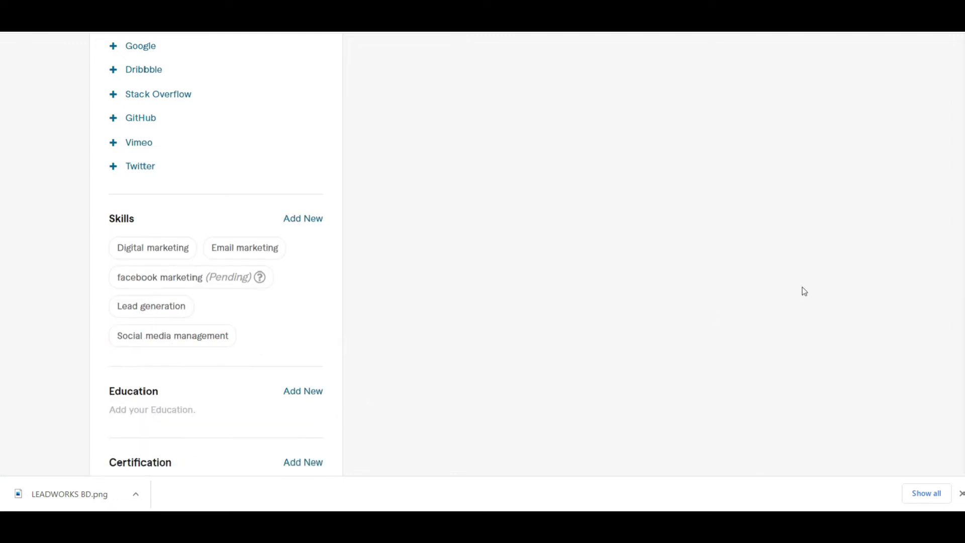
- Review the added skills and open a new Education entry to look over its fields
{"action": "mouse_move", "coordinate": [182, 280]}
{"action": "scroll", "coordinate": [599, 357], "scroll_direction": "down", "scroll_amount": 3}
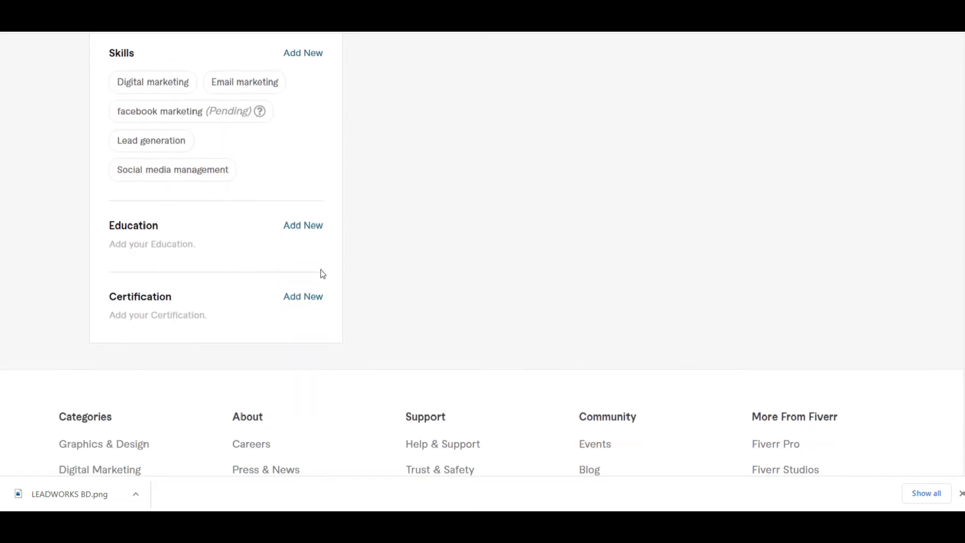
{"action": "left_click", "coordinate": [298, 226]}
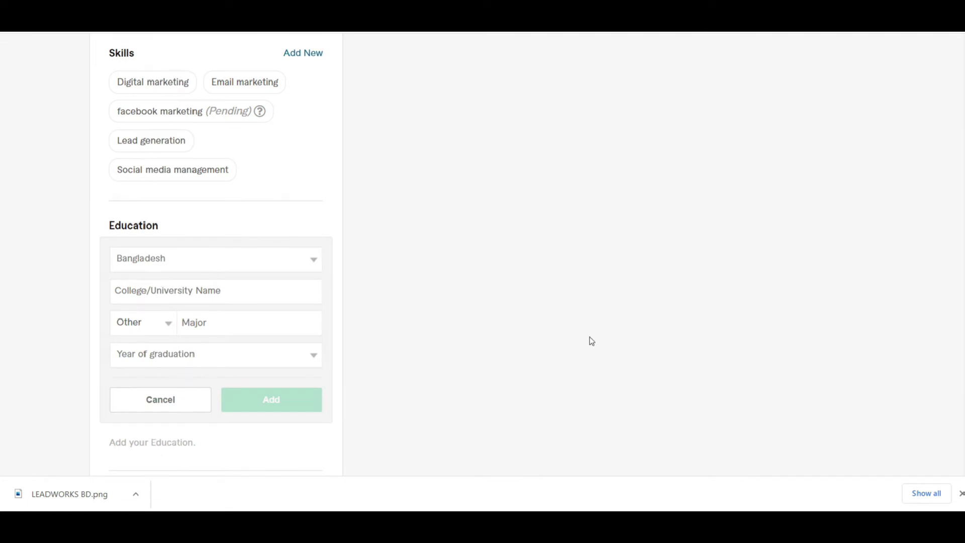
{"action": "scroll", "coordinate": [402, 321], "scroll_direction": "down", "scroll_amount": 5}
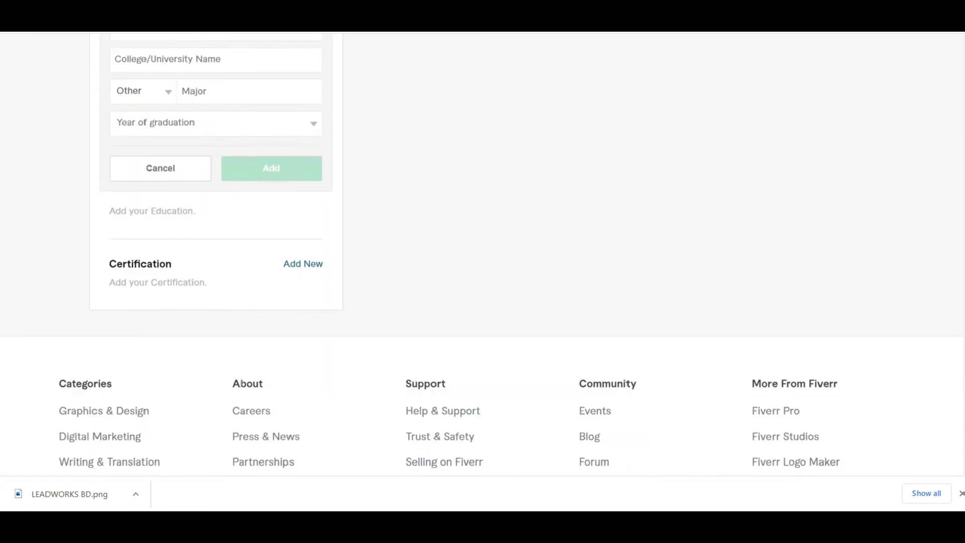
- Add the certification Computer Applications from National Training & Research Academy For Multilingual Shorthand Bogra, Bangladesh, with the year 2000
{"action": "mouse_move", "coordinate": [129, 265]}
{"action": "left_click", "coordinate": [295, 268]}
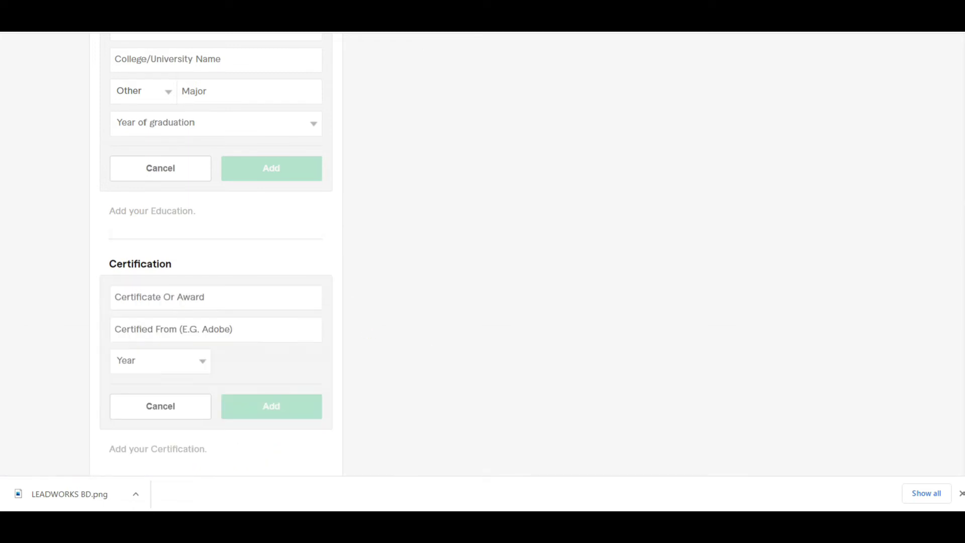
{"action": "scroll", "coordinate": [432, 432], "scroll_direction": "down", "scroll_amount": 3}
{"action": "left_click", "coordinate": [139, 120]}
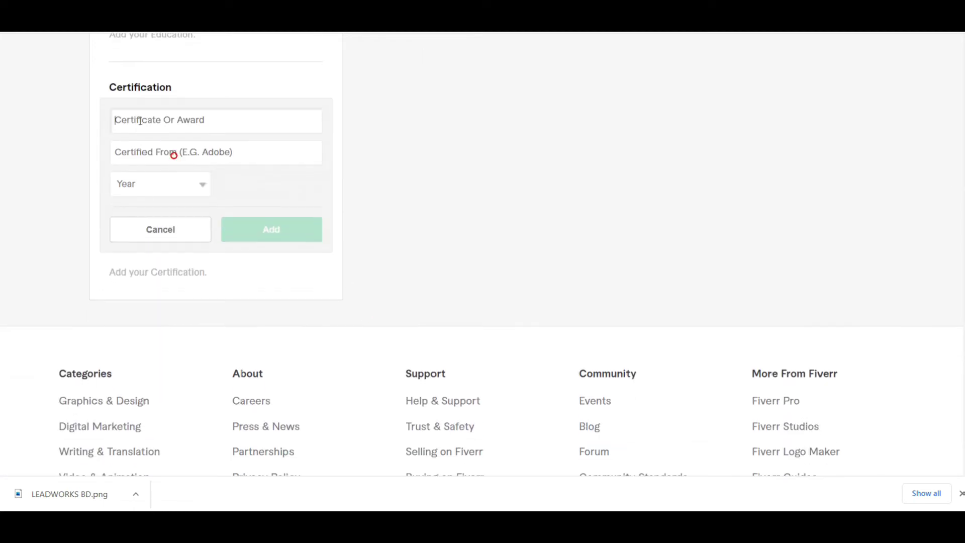
{"action": "type", "text": "Computer Applications"}
{"action": "left_click", "coordinate": [149, 152]}
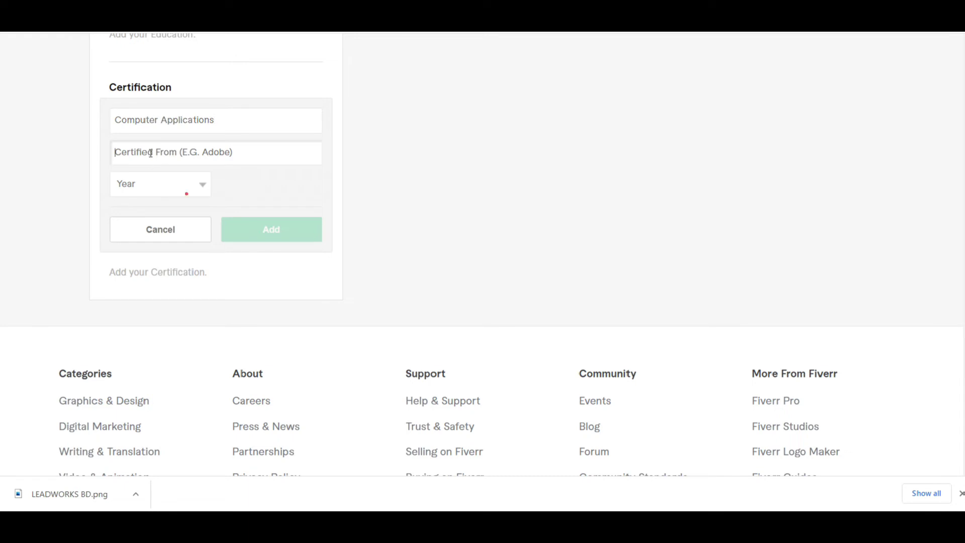
{"action": "key", "text": "ctrl+v"}
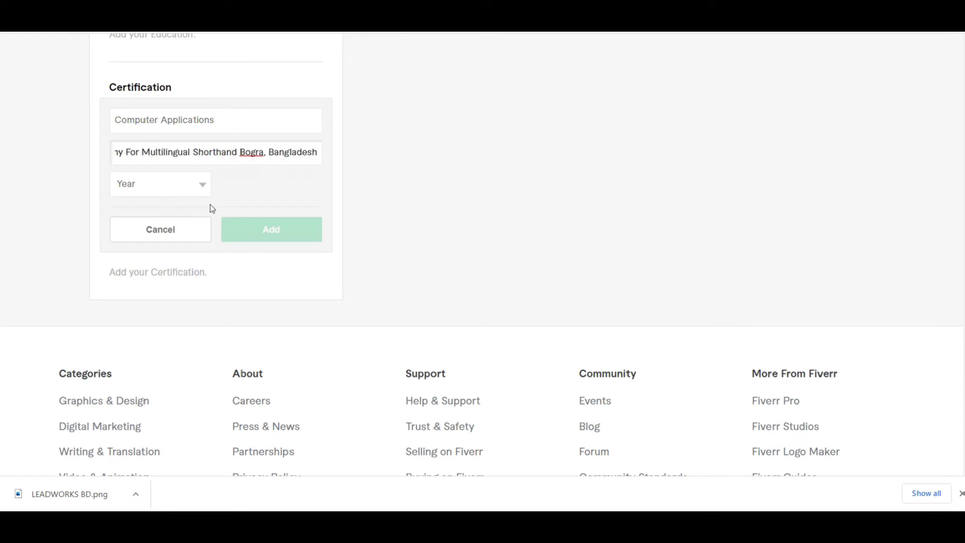
{"action": "left_click", "coordinate": [168, 185]}
{"action": "left_click_drag", "start_coordinate": [201, 236], "coordinate": [203, 265]}
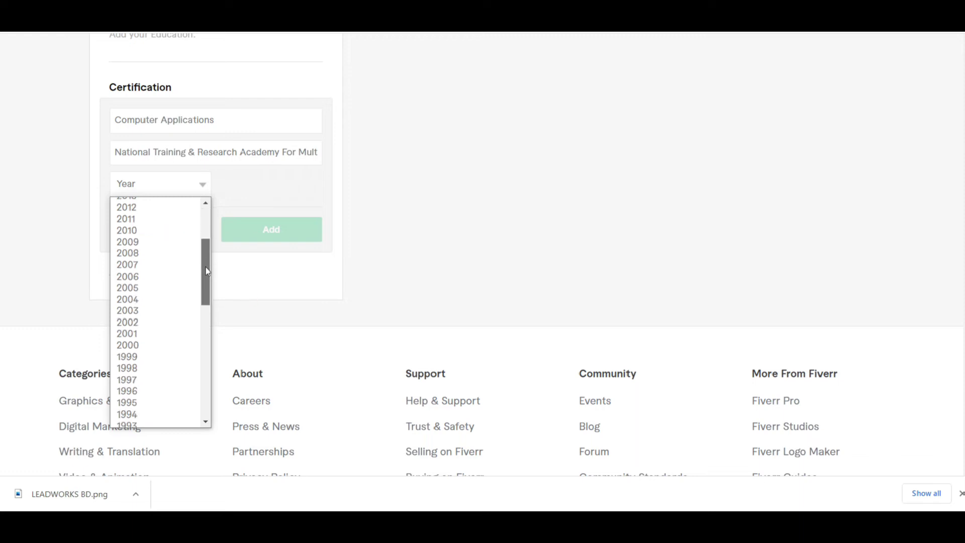
{"action": "left_click", "coordinate": [151, 344]}
{"action": "left_click", "coordinate": [263, 222]}
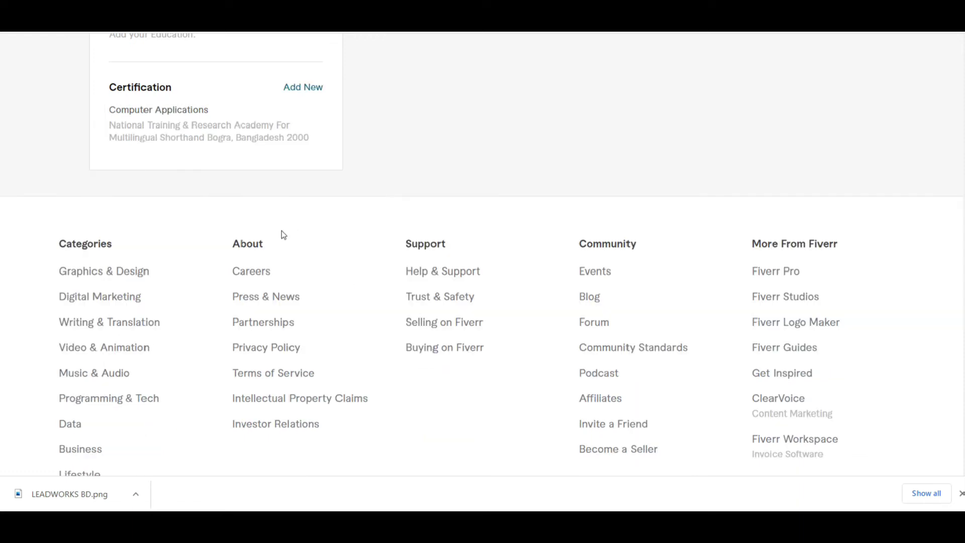
- Add the certification Computer Diploma Course from Computer Type & Shorthand Training Center Horogram Bazar, Rajshahi Court, Rajshahi, with the year 2001
{"action": "left_click", "coordinate": [303, 87]}
{"action": "type", "text": "Computer Diploma Course"}
{"action": "left_click", "coordinate": [149, 151]}
{"action": "key", "text": "ctrl+v"}
{"action": "left_click", "coordinate": [146, 183]}
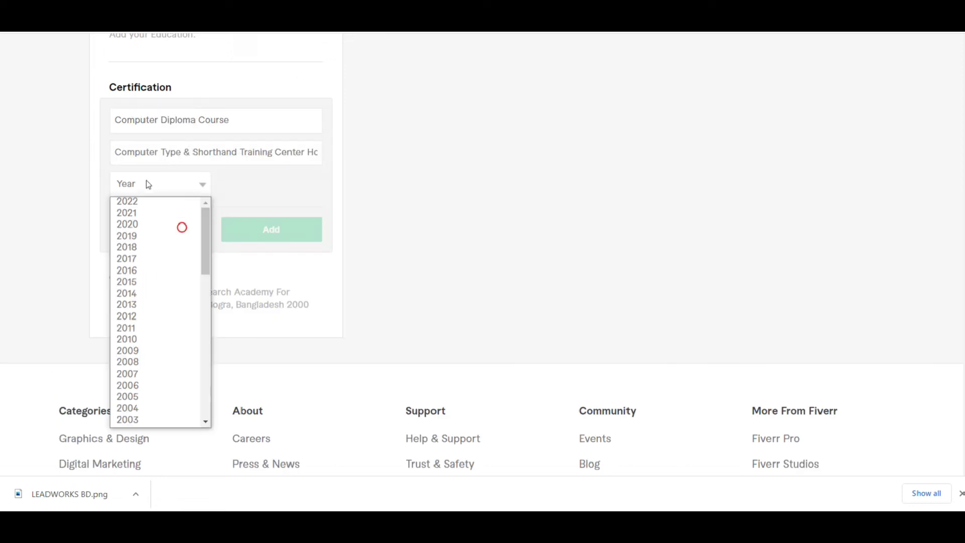
{"action": "left_click_drag", "start_coordinate": [209, 240], "coordinate": [205, 297]}
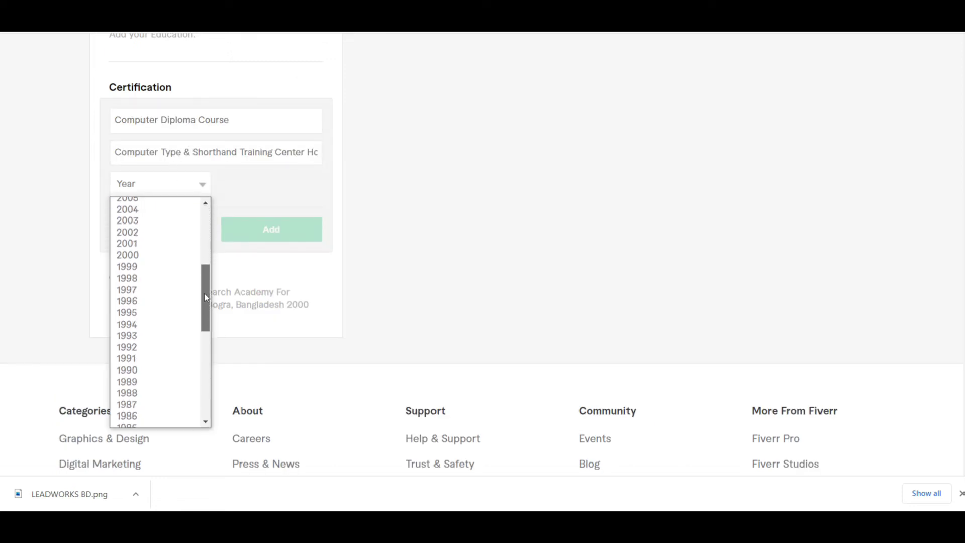
{"action": "left_click", "coordinate": [161, 247]}
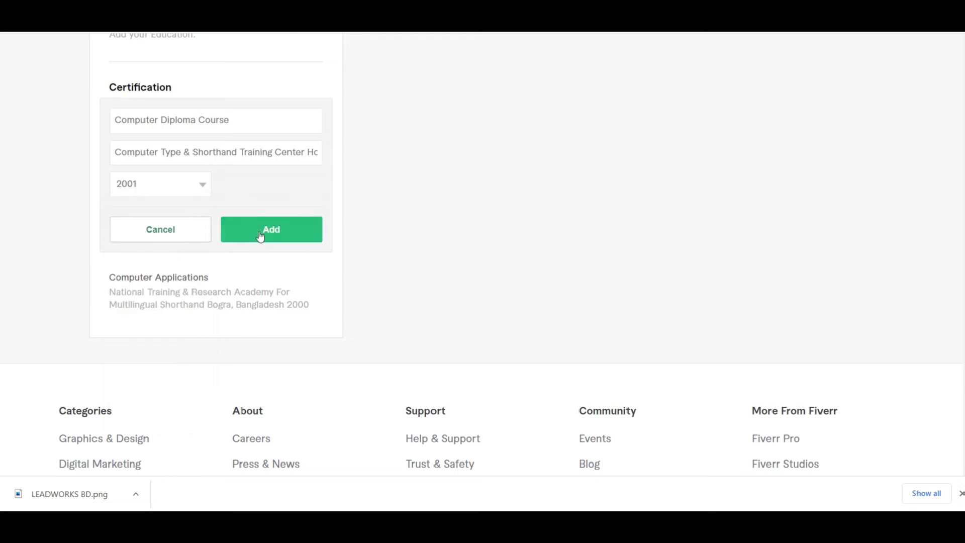
{"action": "left_click", "coordinate": [266, 234]}
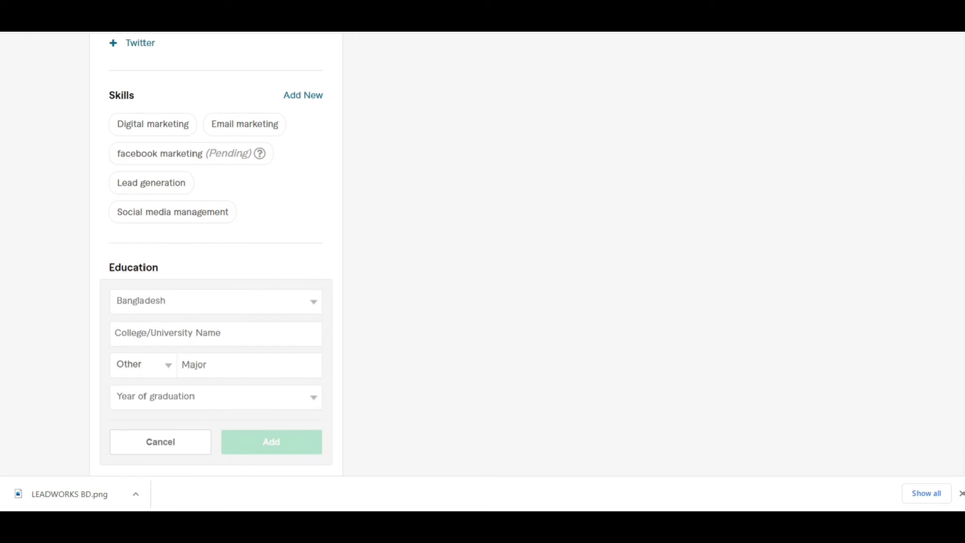
- Review the completed profile sections and preview the public Fiverr profile, examining its header, description, languages, skills and certifications
{"action": "scroll", "coordinate": [610, 353], "scroll_direction": "down", "scroll_amount": 5}
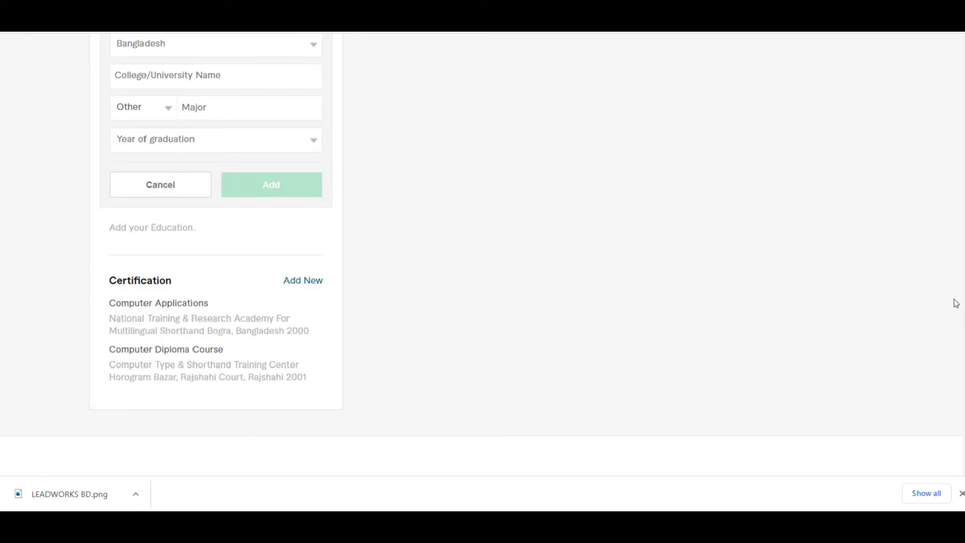
{"action": "scroll", "coordinate": [955, 303], "scroll_direction": "up", "scroll_amount": 7}
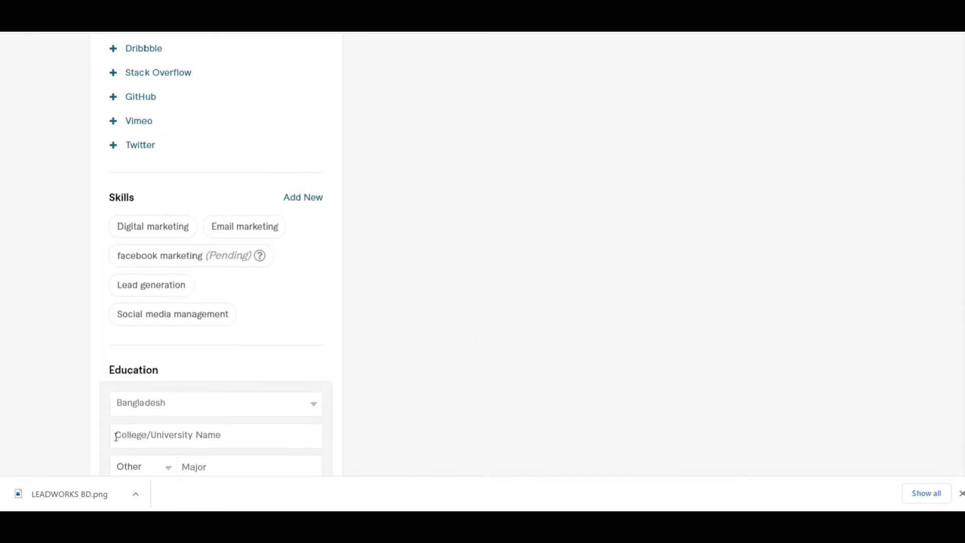
{"action": "scroll", "coordinate": [959, 299], "scroll_direction": "up", "scroll_amount": 7}
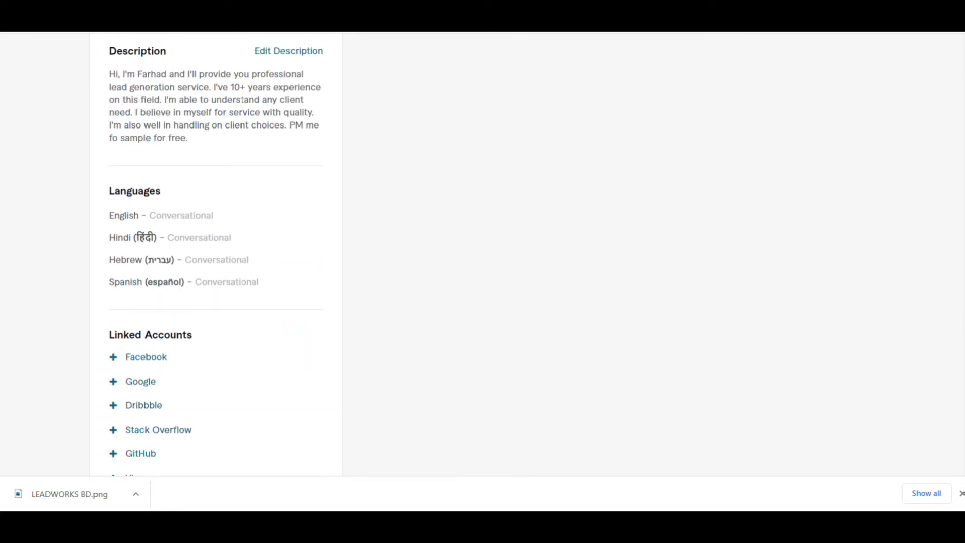
{"action": "scroll", "coordinate": [959, 298], "scroll_direction": "up", "scroll_amount": 13}
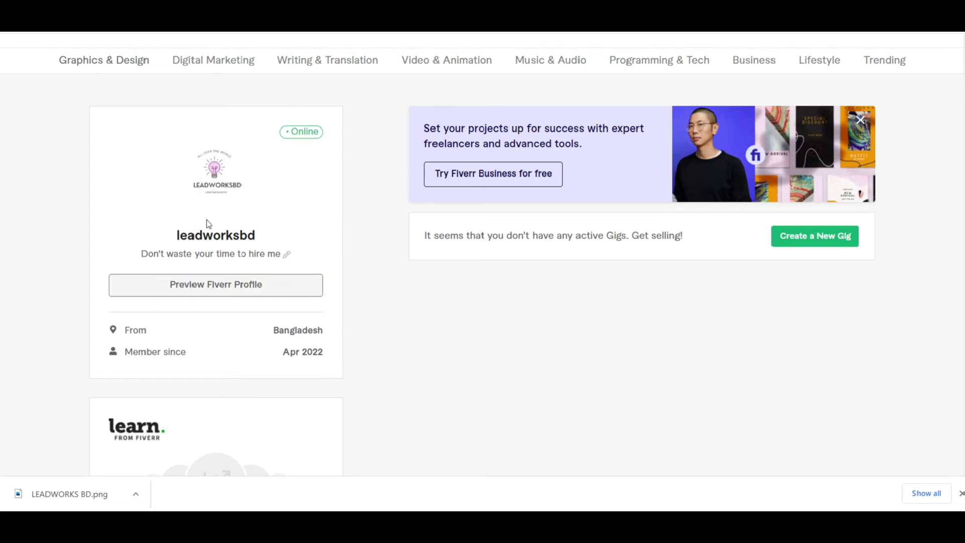
{"action": "left_click", "coordinate": [708, 20]}
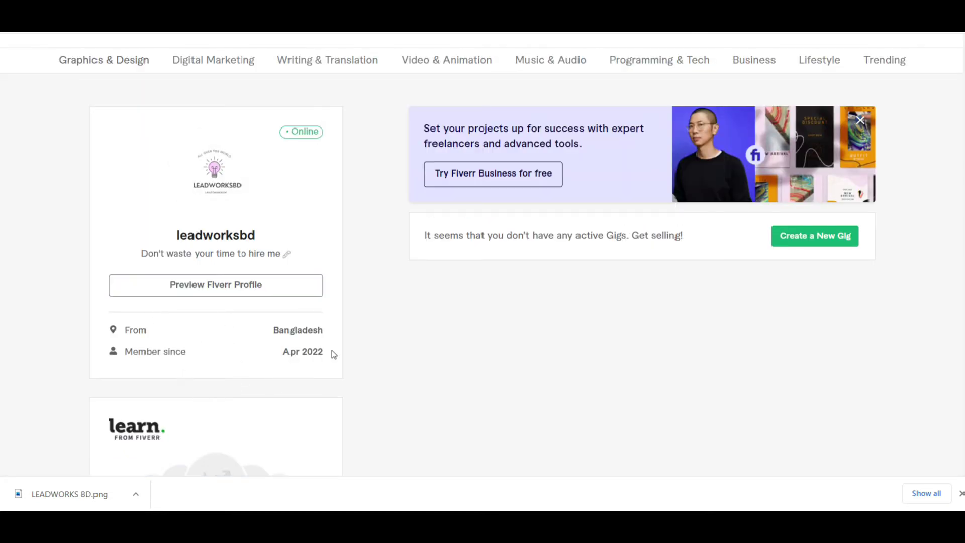
{"action": "left_click", "coordinate": [201, 286]}
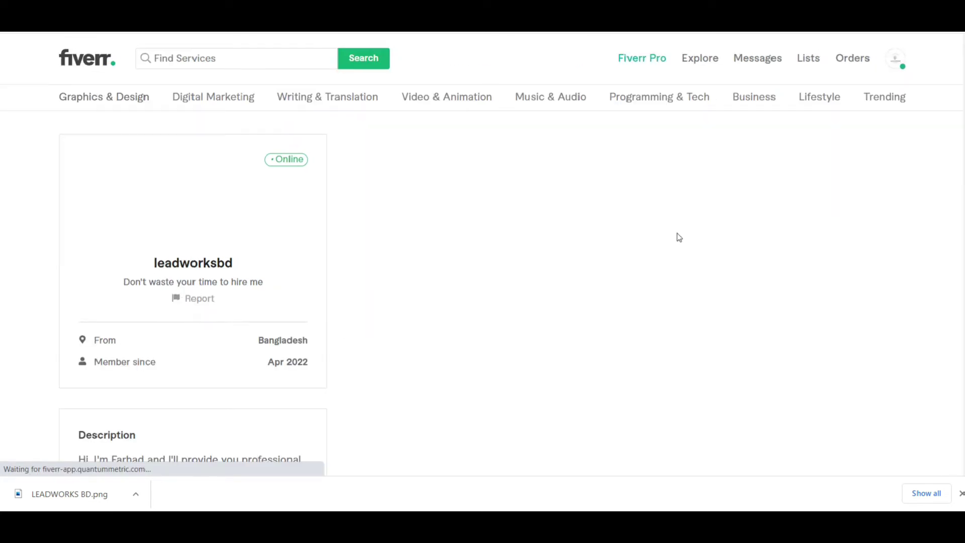
{"action": "scroll", "coordinate": [641, 233], "scroll_direction": "down", "scroll_amount": 10}
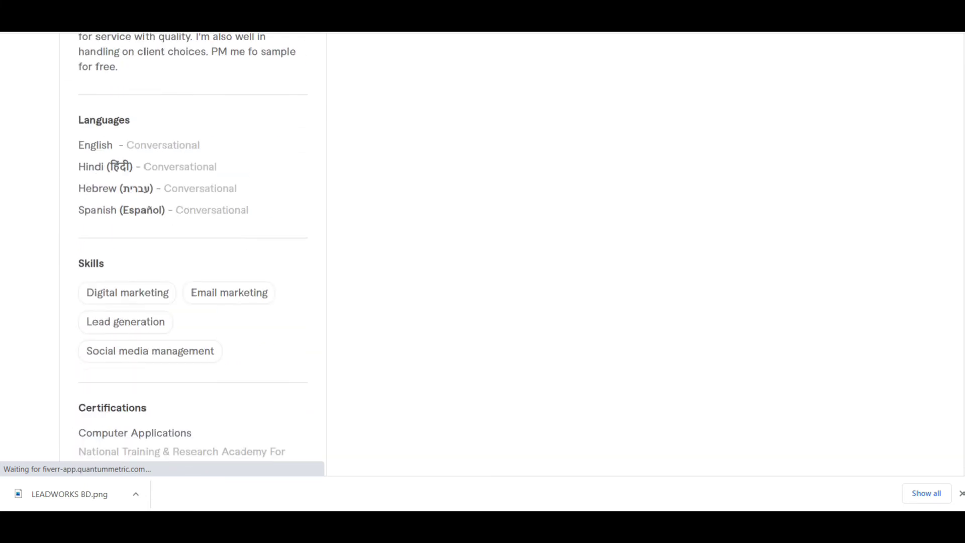
{"action": "scroll", "coordinate": [253, 63], "scroll_direction": "down", "scroll_amount": 4}
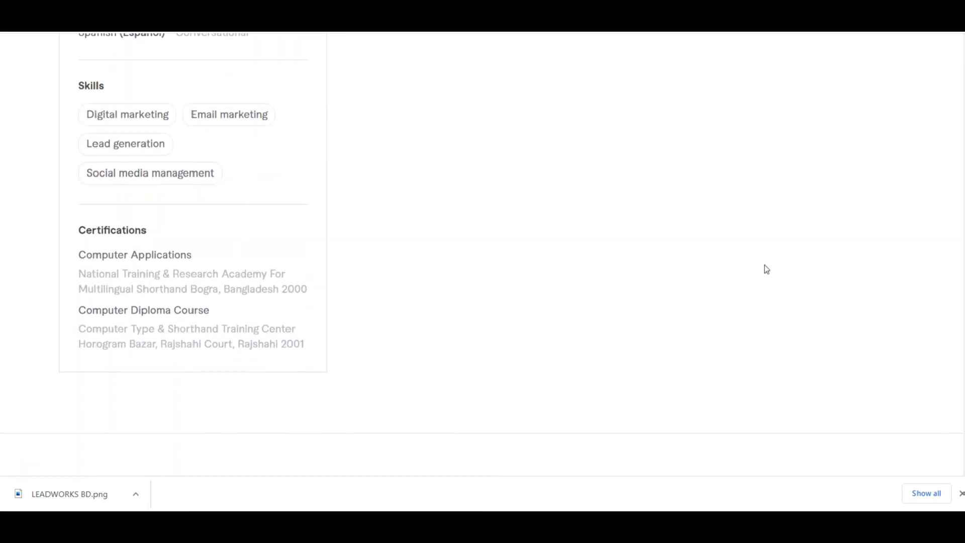
{"action": "scroll", "coordinate": [481, 236], "scroll_direction": "up", "scroll_amount": 13}
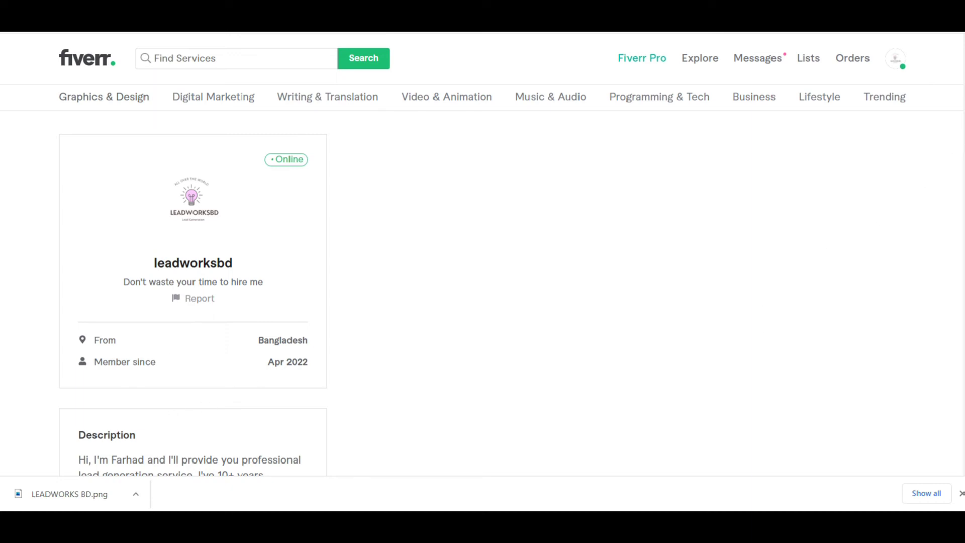
{"action": "scroll", "coordinate": [827, 250], "scroll_direction": "down", "scroll_amount": 10}
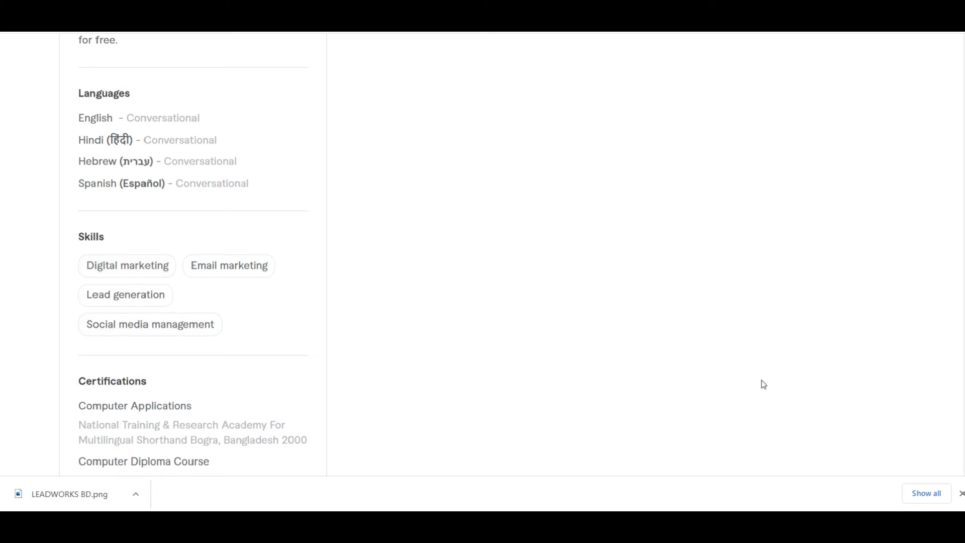
{"action": "scroll", "coordinate": [420, 251], "scroll_direction": "down", "scroll_amount": 5}
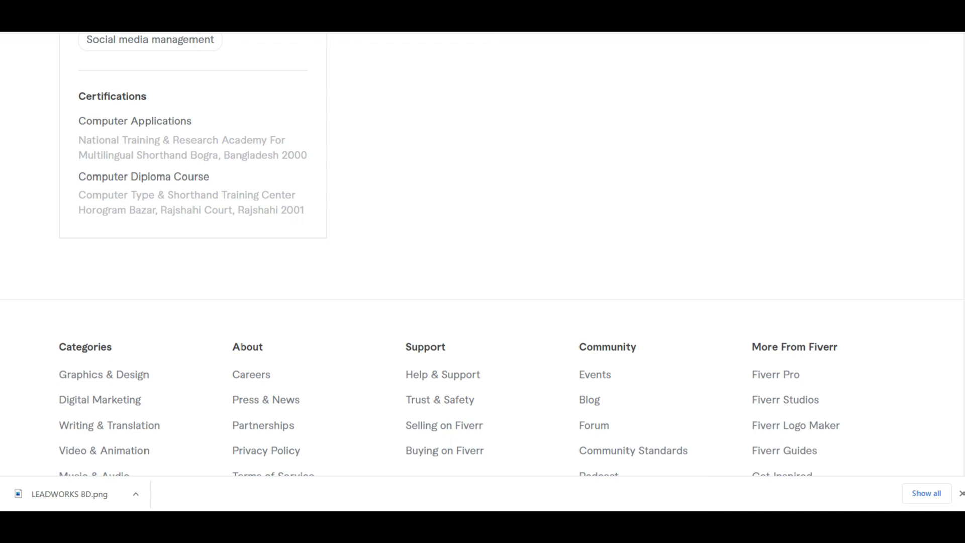
{"action": "key", "text": "Home"}
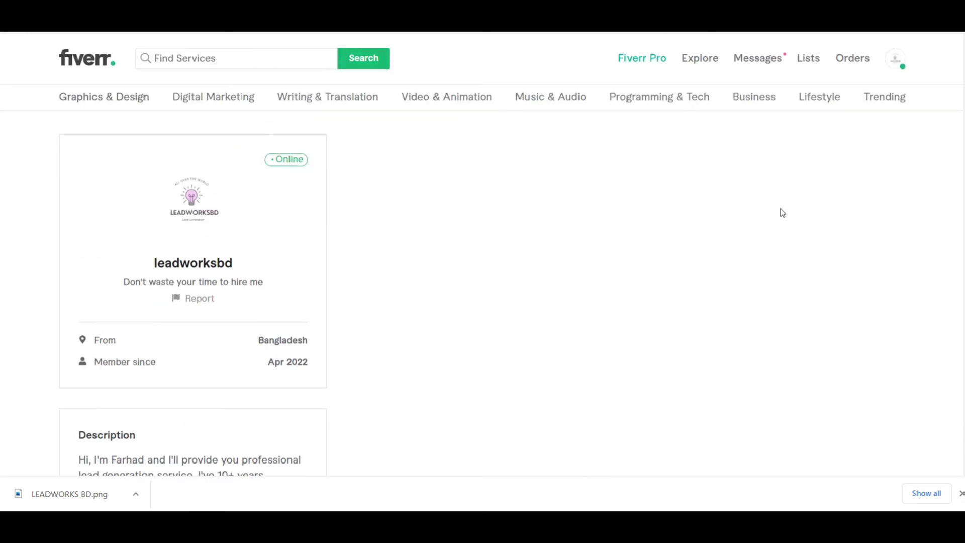
{"action": "scroll", "coordinate": [232, 122], "scroll_direction": "down", "scroll_amount": 10}
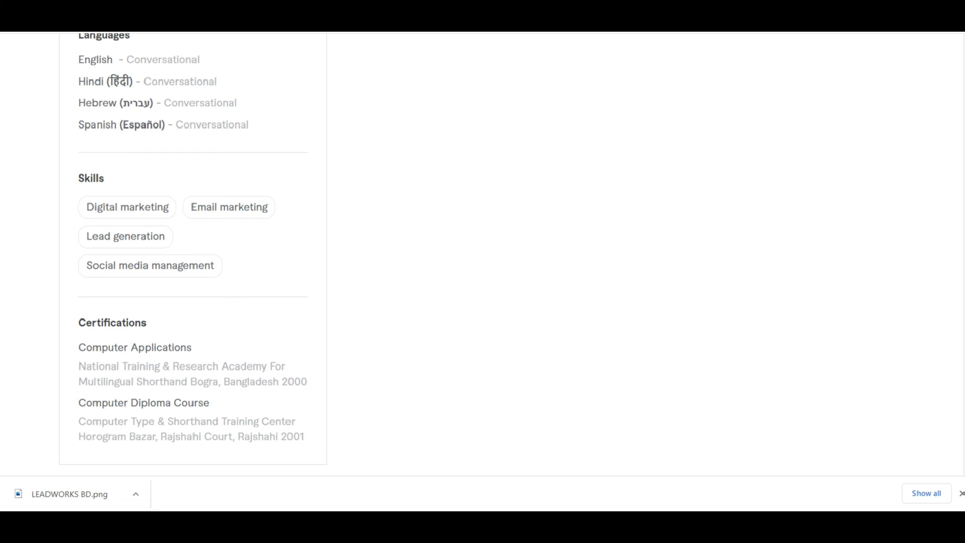
- Switch to the Google Translate search result and set the translation direction from English to Hebrew
{"action": "key", "text": "ctrl+Tab"}
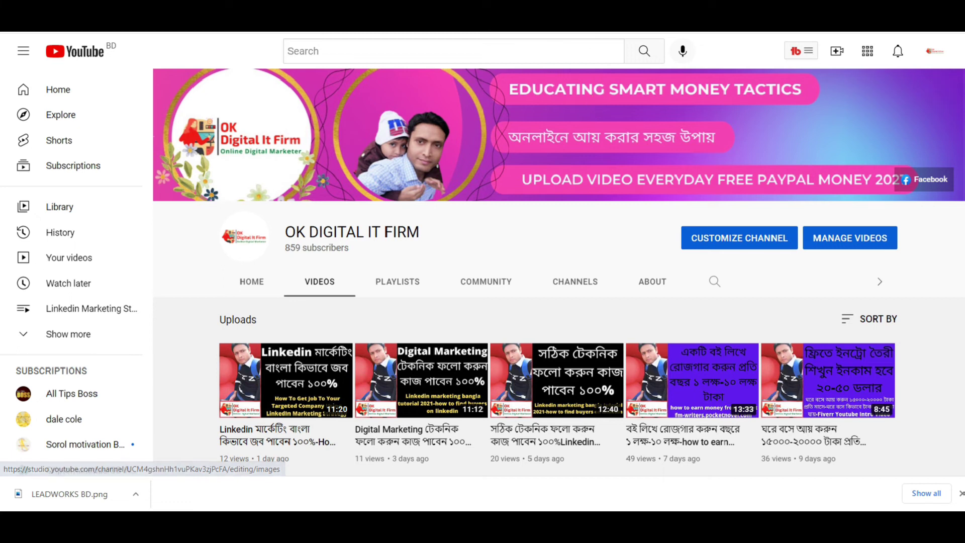
{"action": "key", "text": "ctrl+Tab"}
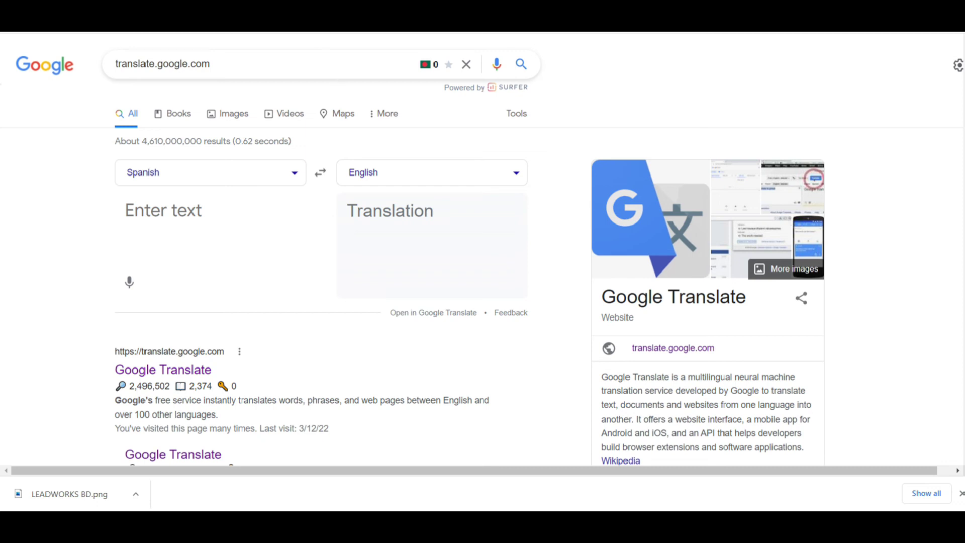
{"action": "left_click", "coordinate": [629, 15]}
{"action": "left_click", "coordinate": [197, 181]}
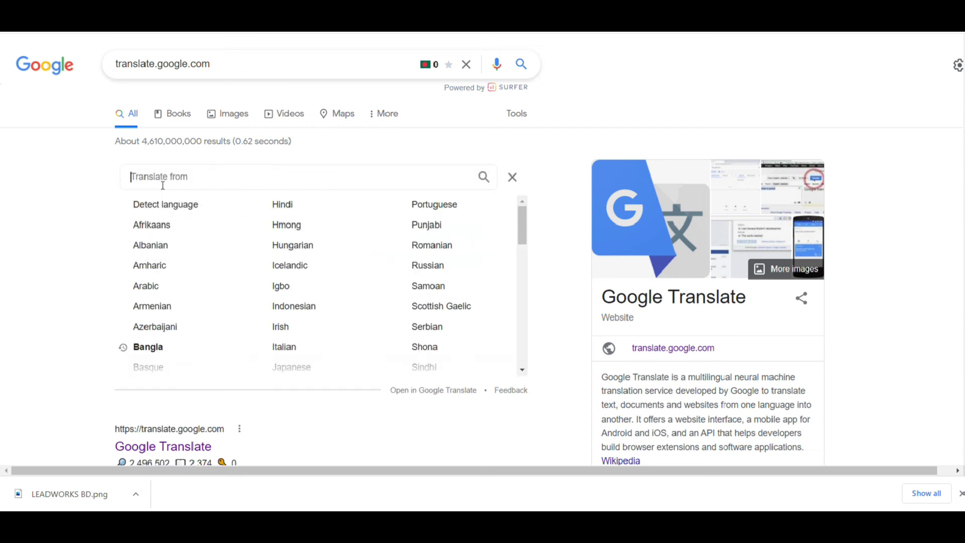
{"action": "type", "text": "heb"}
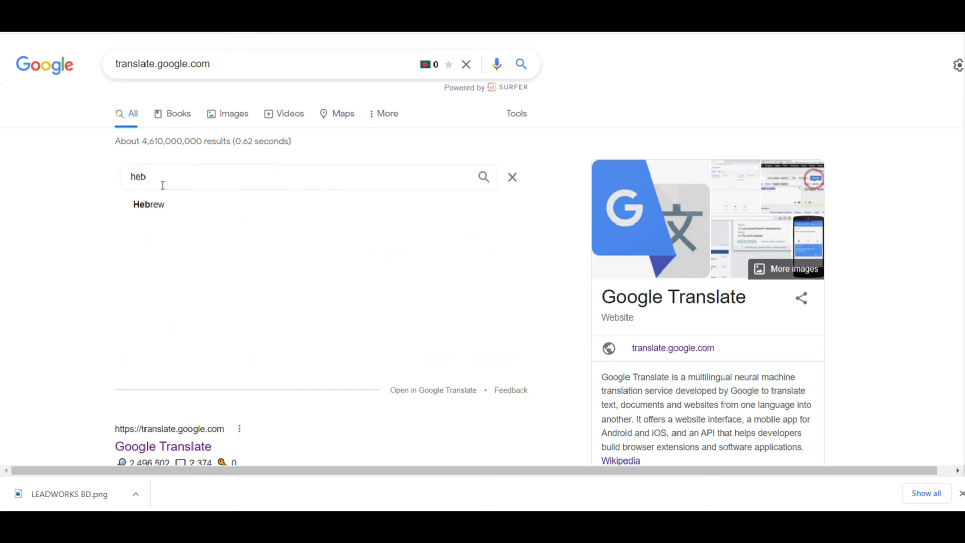
{"action": "left_click", "coordinate": [161, 206]}
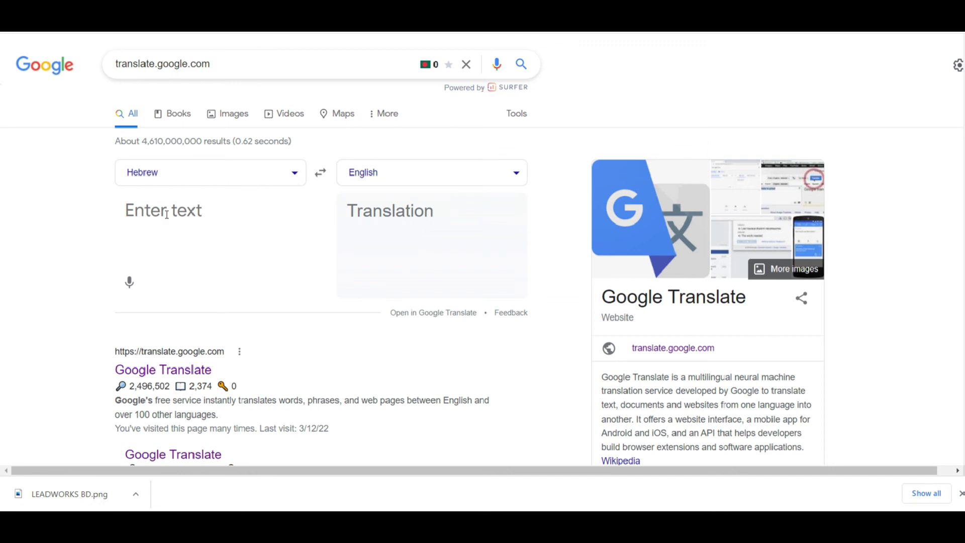
{"action": "left_click", "coordinate": [166, 174]}
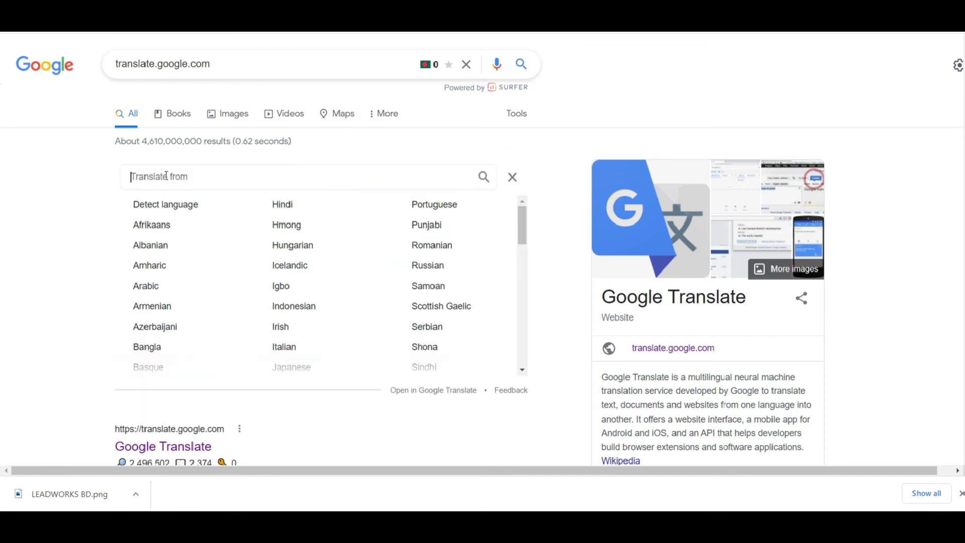
{"action": "type", "text": "eng"}
{"action": "left_click", "coordinate": [165, 204]}
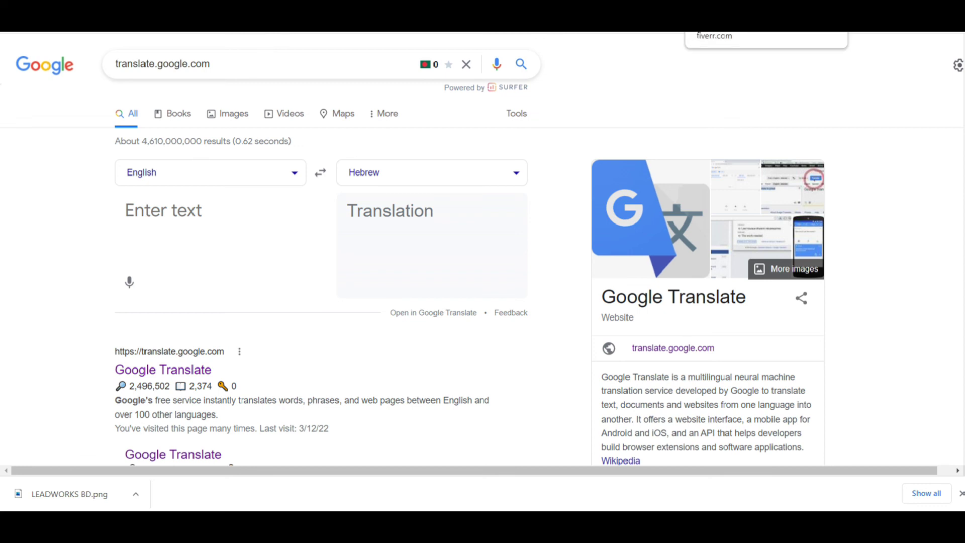
- Return to the Fiverr profile preview to view it from the header, and switch to the YouTube channel to look over its playlists
{"action": "left_click", "coordinate": [723, 20]}
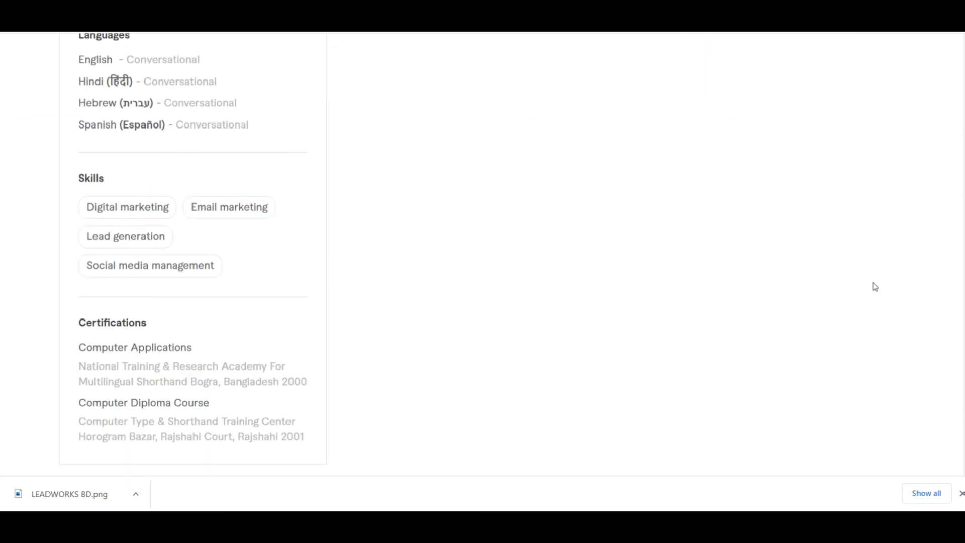
{"action": "scroll", "coordinate": [953, 119], "scroll_direction": "up", "scroll_amount": 10}
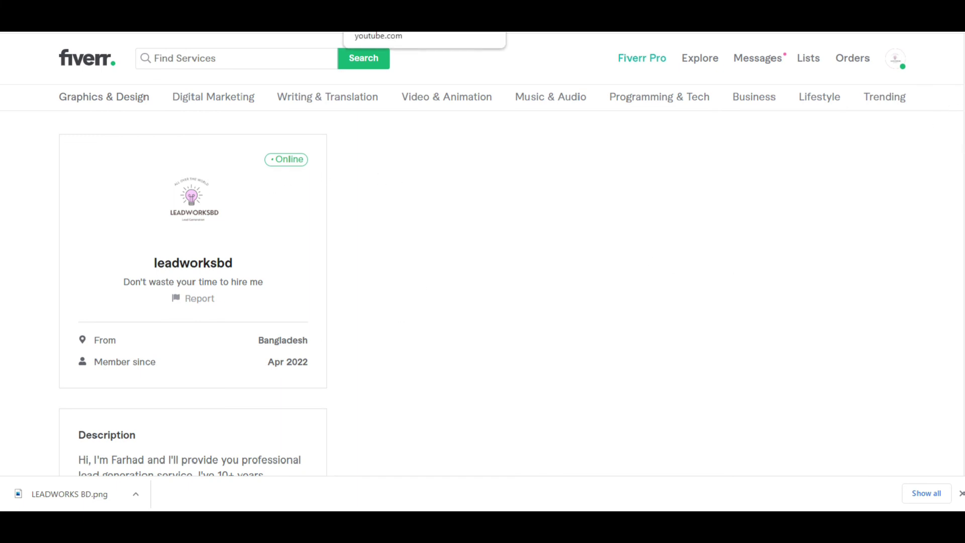
{"action": "left_click", "coordinate": [382, 31]}
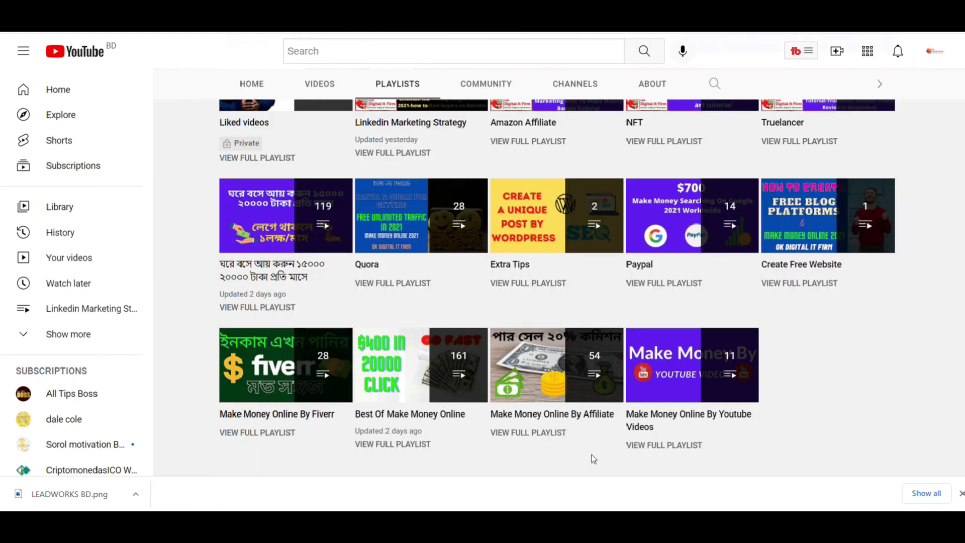